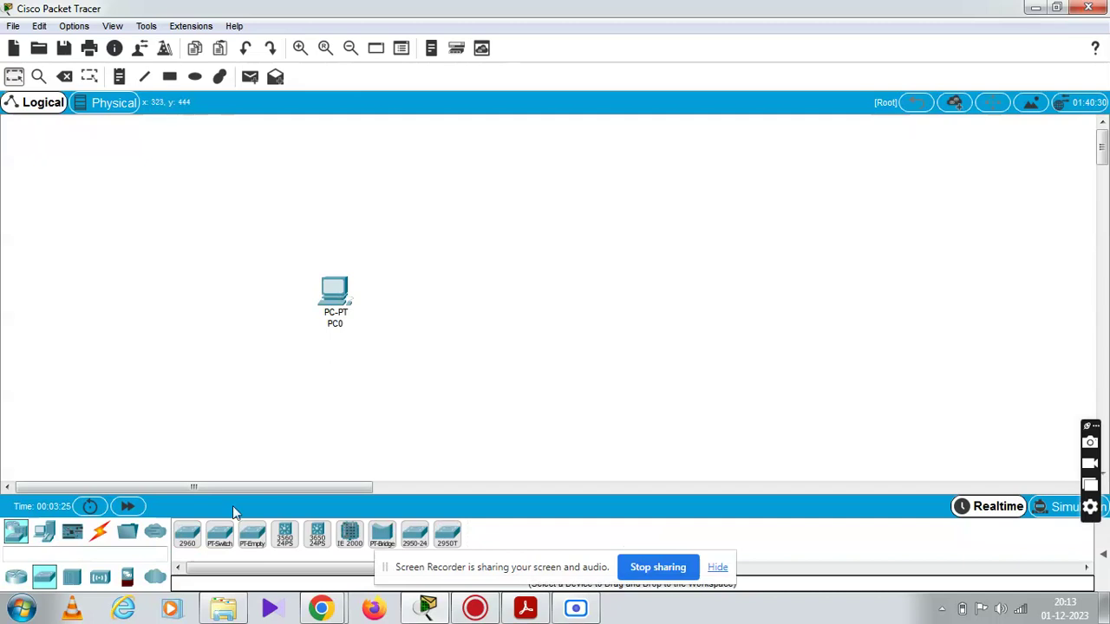
# - Add a 2960 switch beside PC0 and two generic servers on the far side of the switch
pyautogui.click(188, 533)
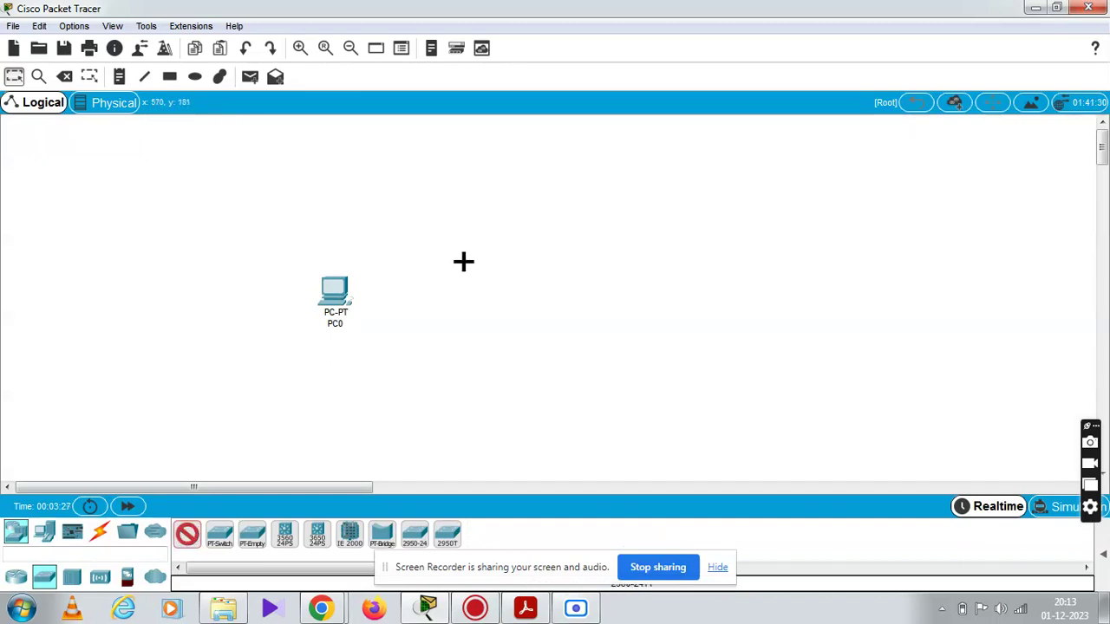
pyautogui.click(463, 261)
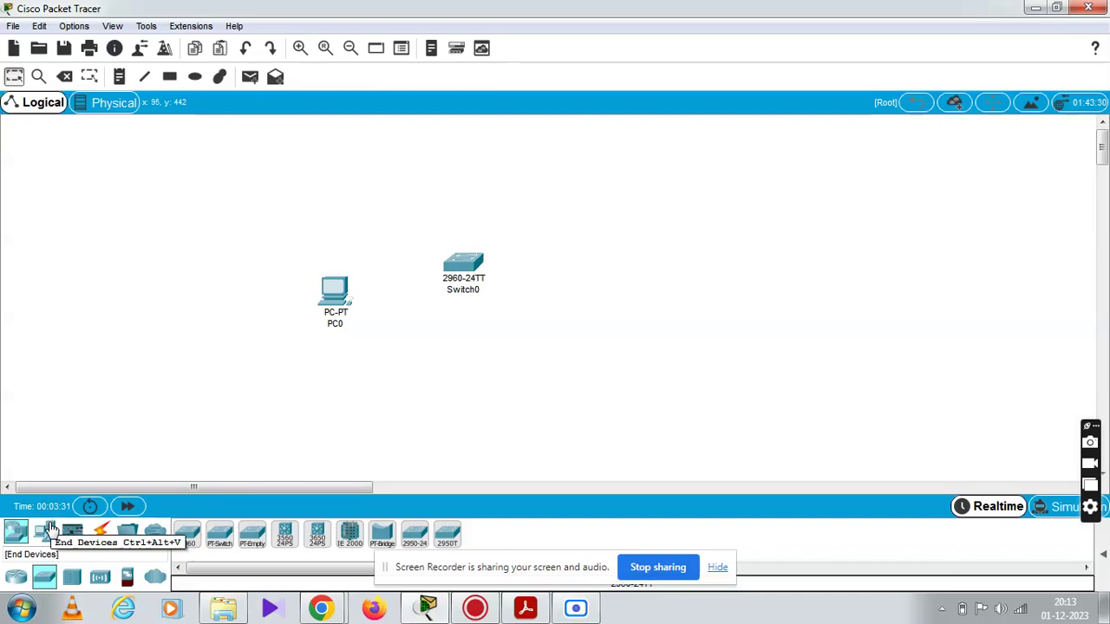
pyautogui.click(48, 531)
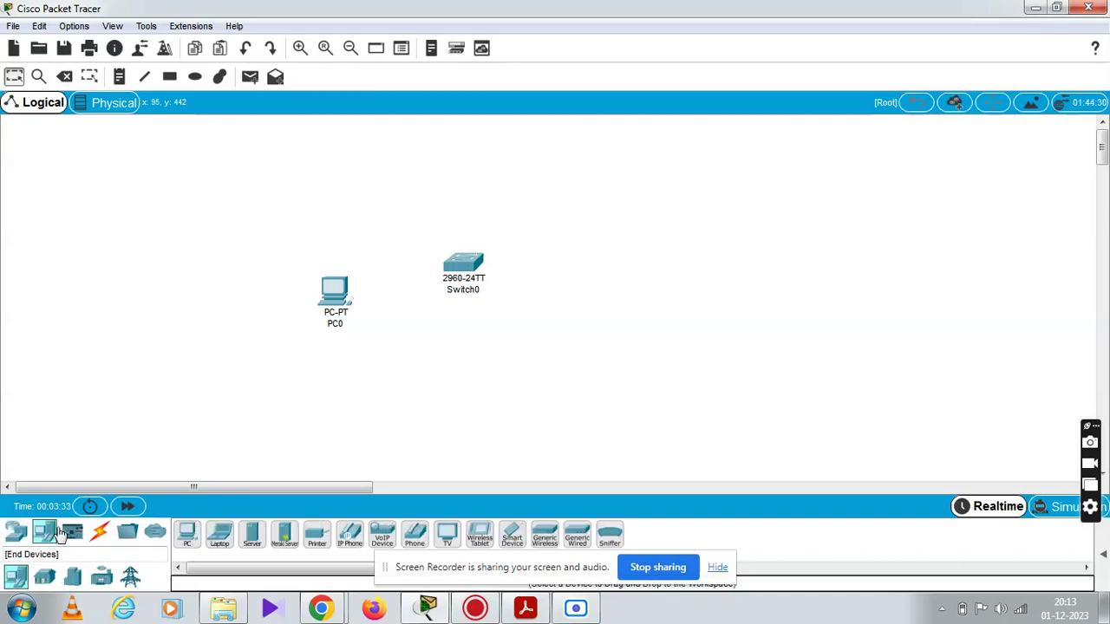
pyautogui.click(251, 532)
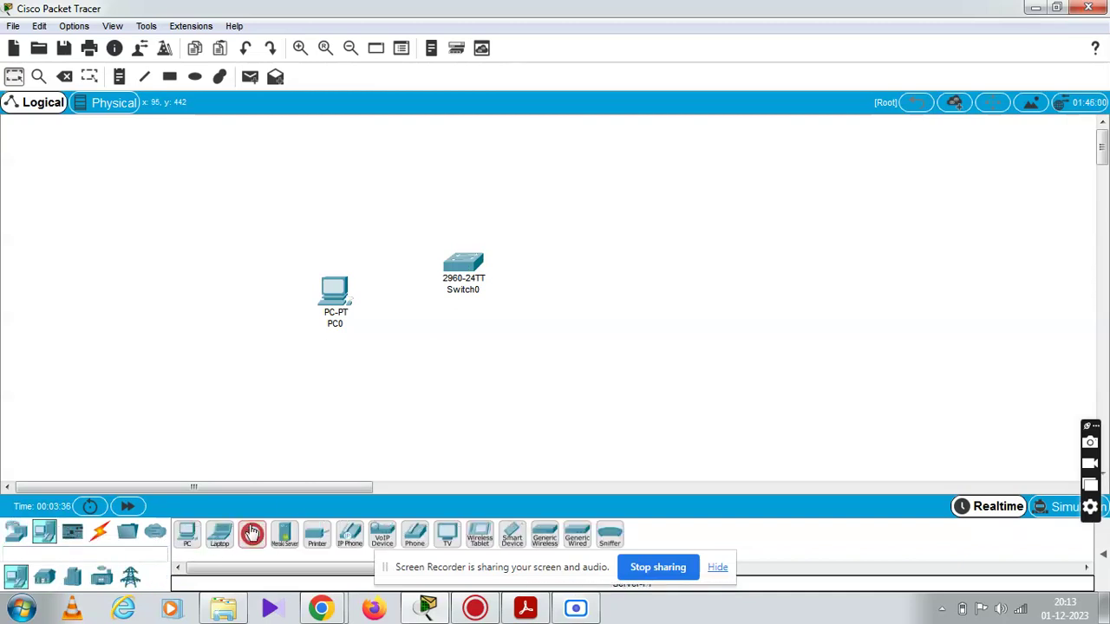
pyautogui.click(631, 359)
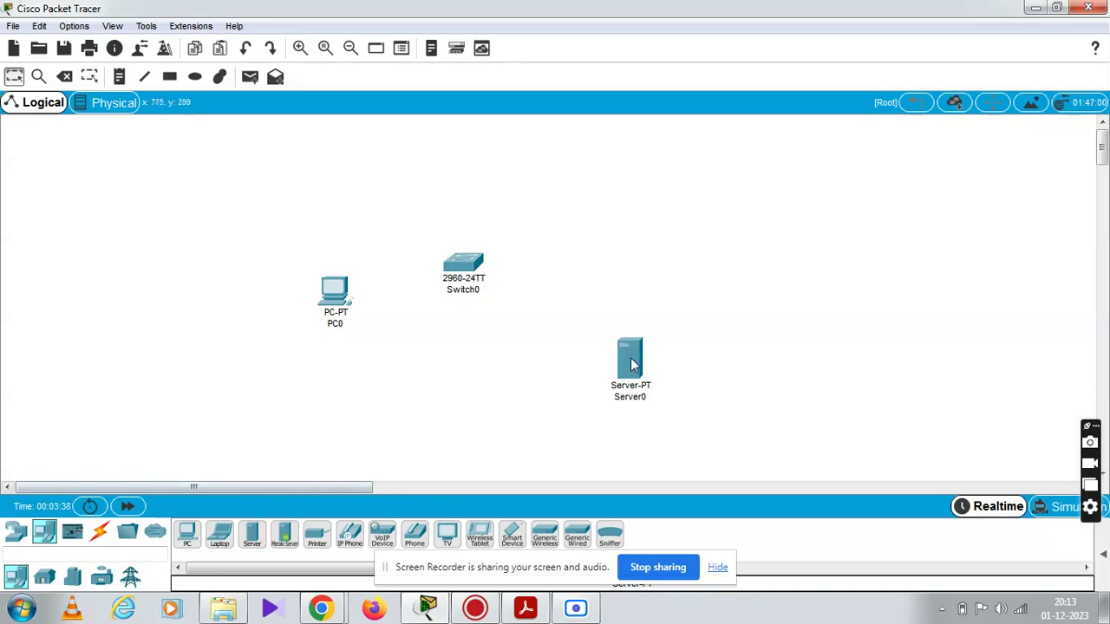
pyautogui.click(251, 532)
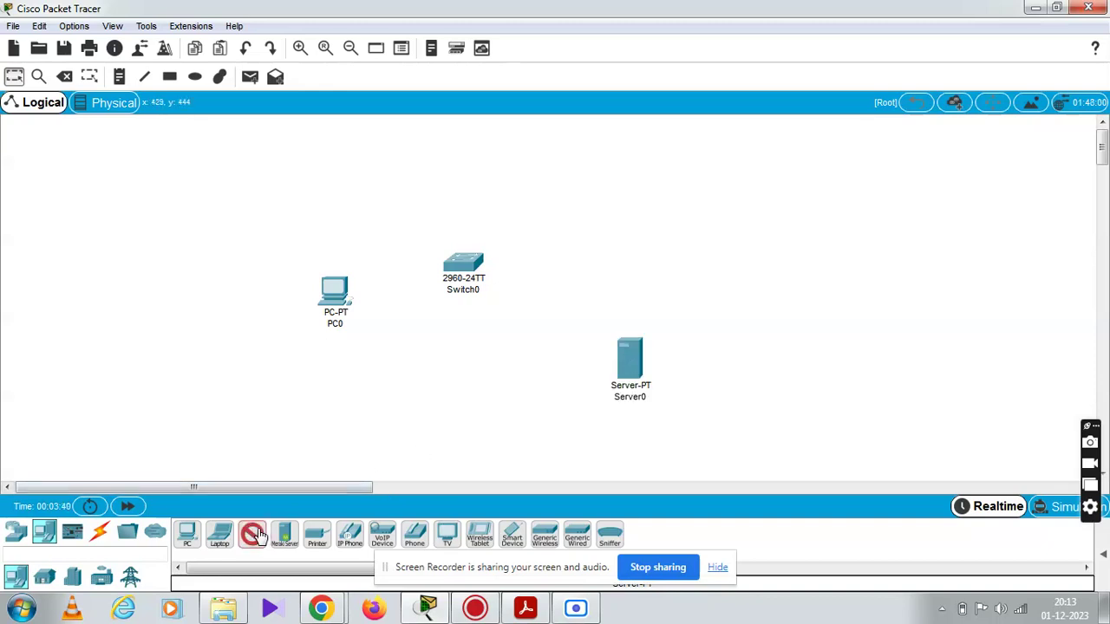
pyautogui.click(621, 213)
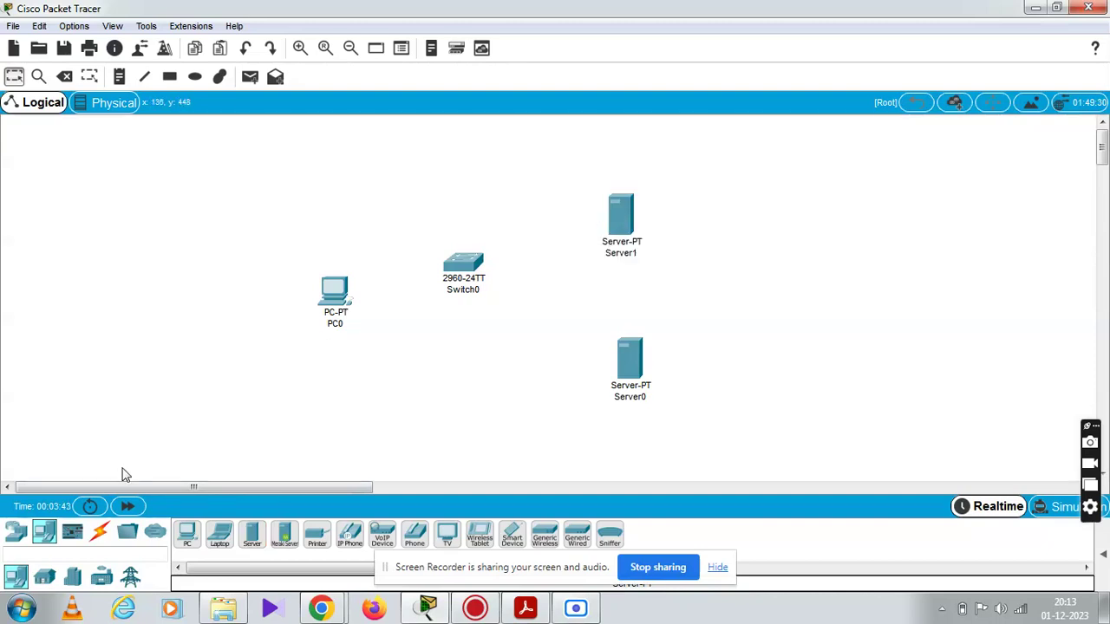
# - Cable the switch to PC0, Server1 and Server0 with automatically chosen connection types
pyautogui.click(99, 532)
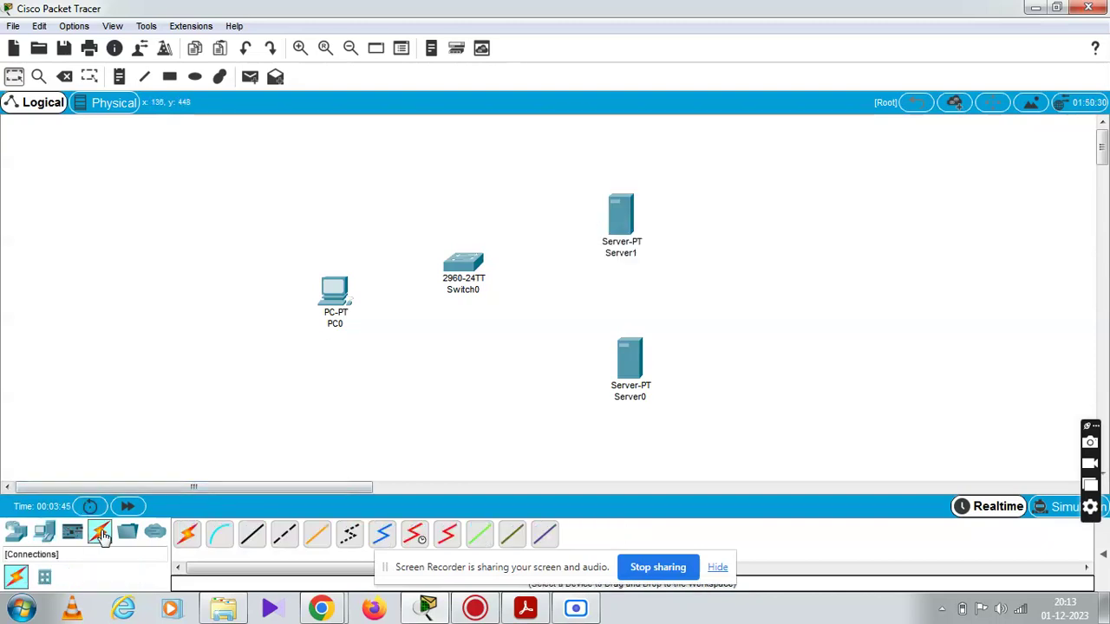
pyautogui.click(188, 536)
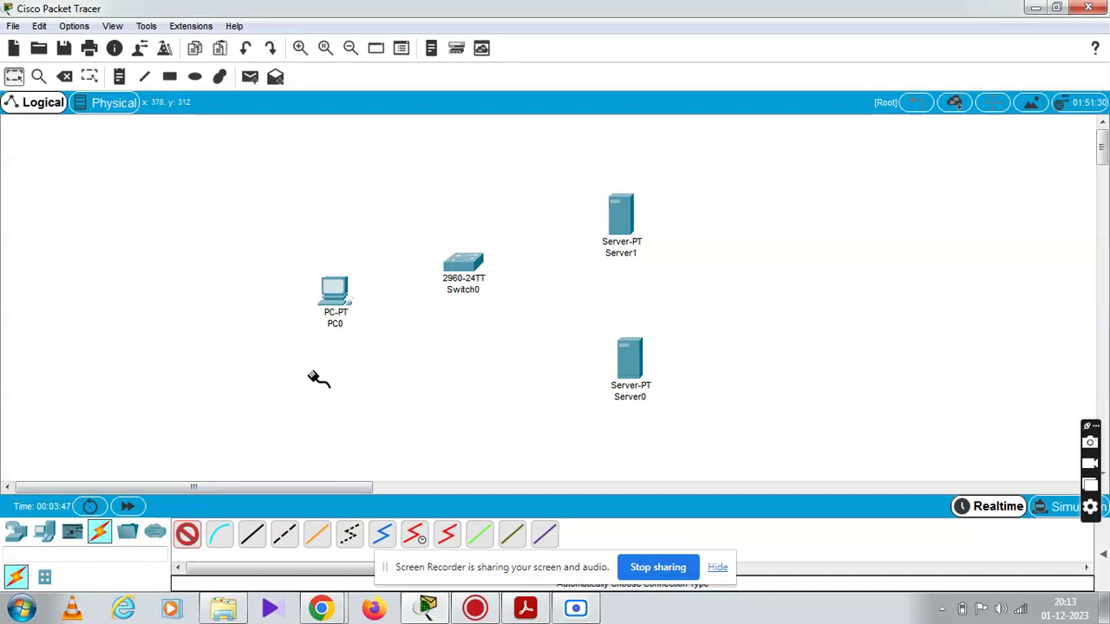
pyautogui.click(343, 294)
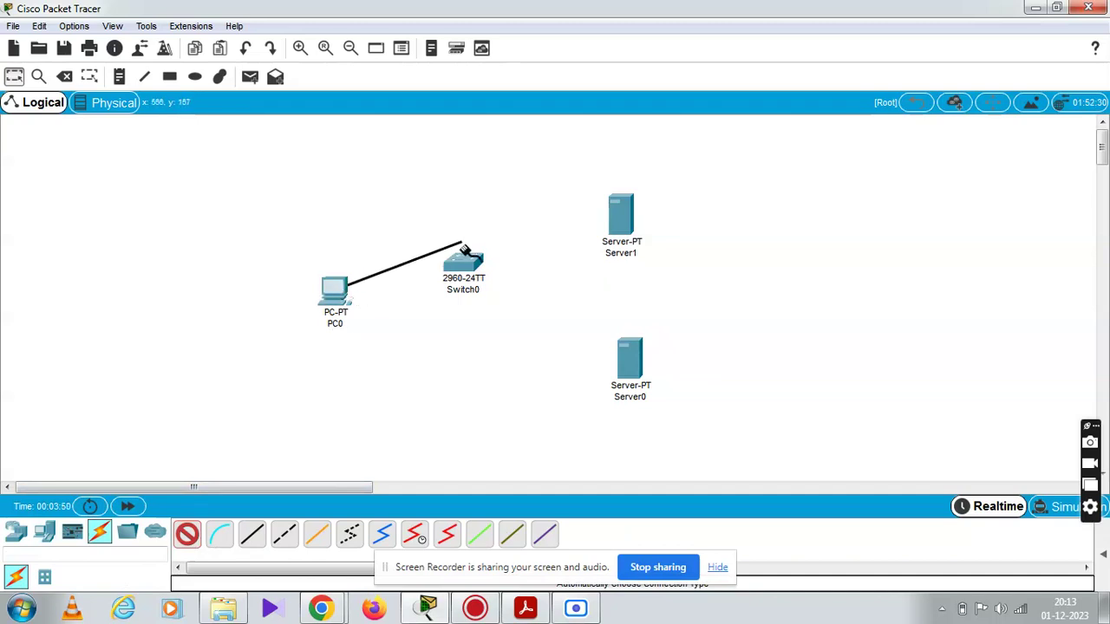
pyautogui.click(465, 264)
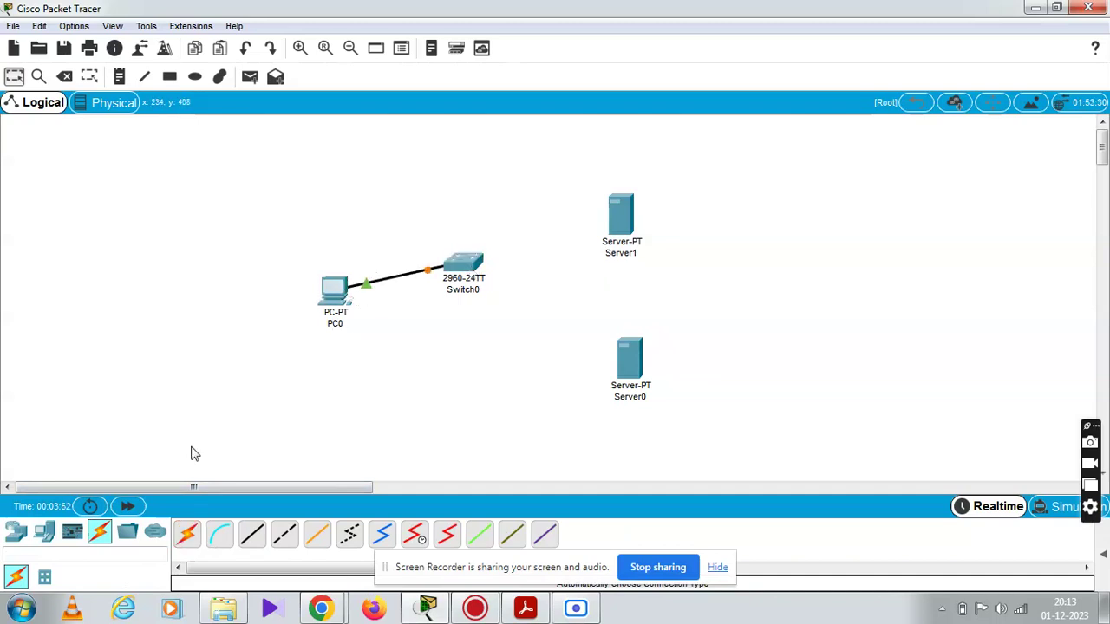
pyautogui.click(186, 535)
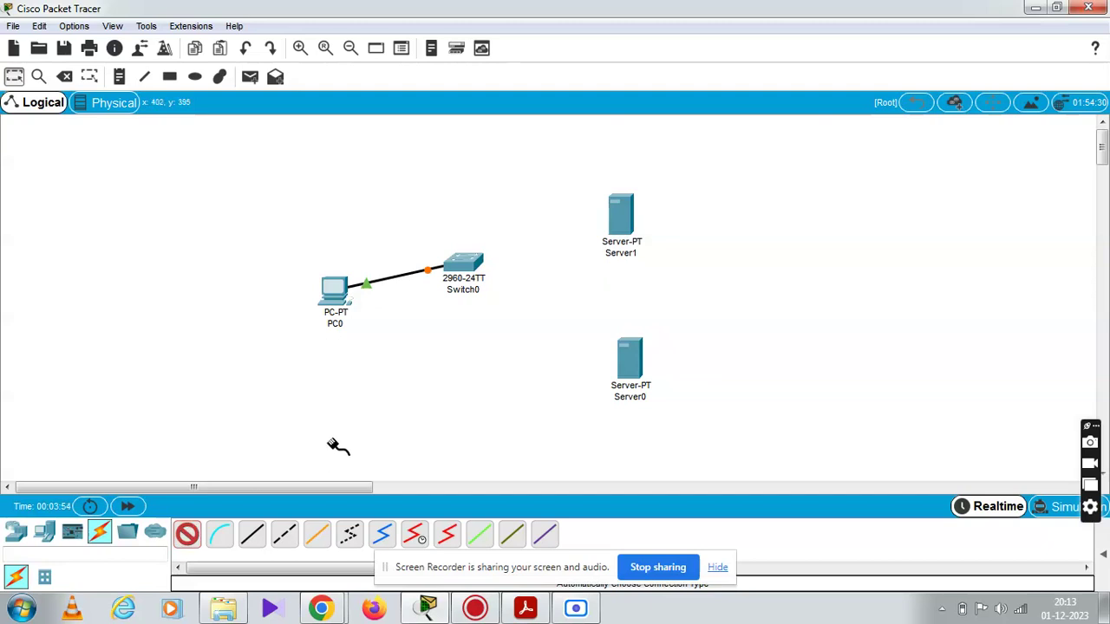
pyautogui.click(472, 265)
pyautogui.click(632, 213)
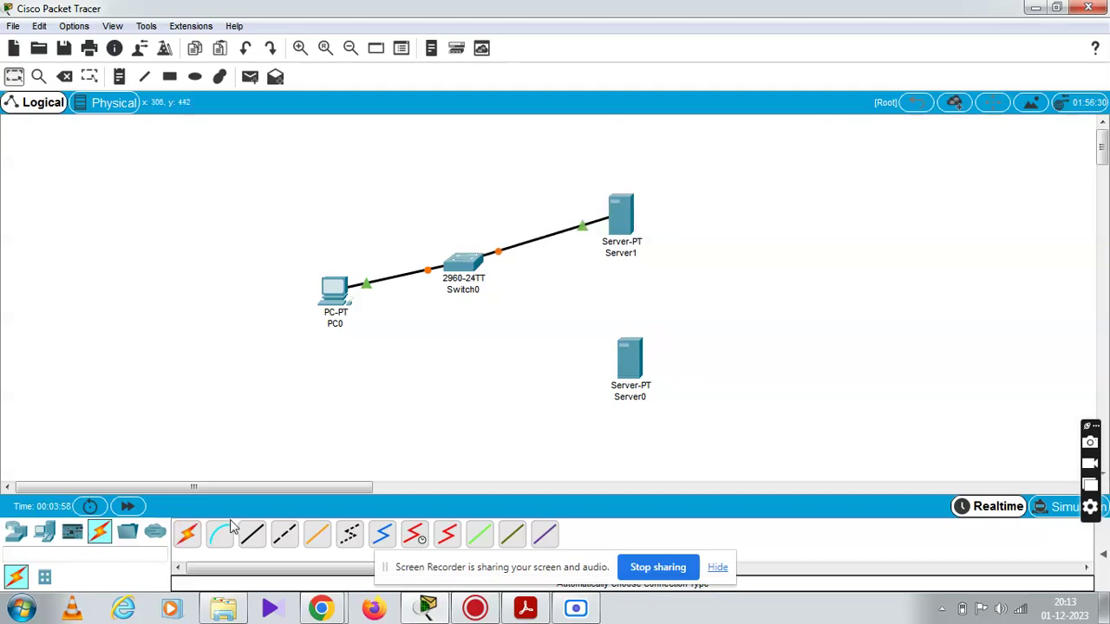
pyautogui.click(191, 536)
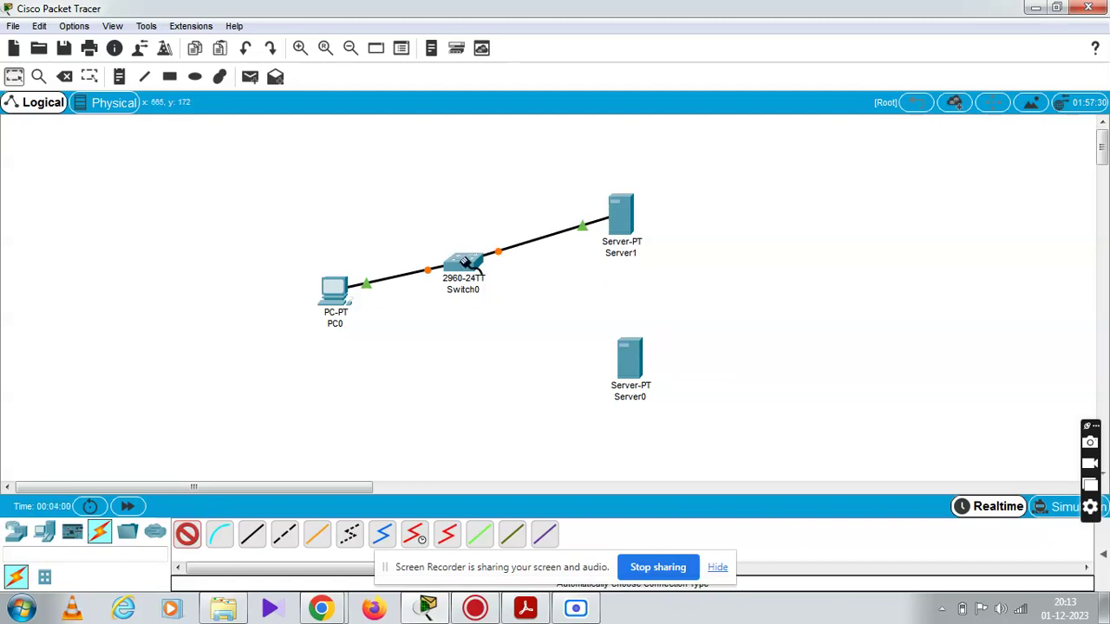
pyautogui.click(465, 262)
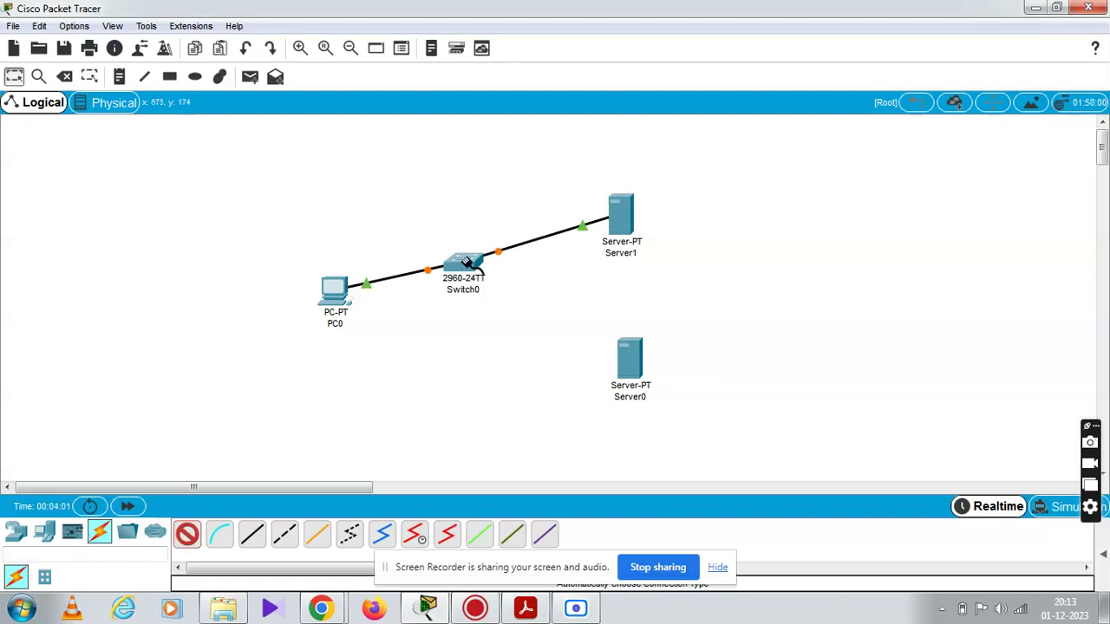
pyautogui.click(623, 353)
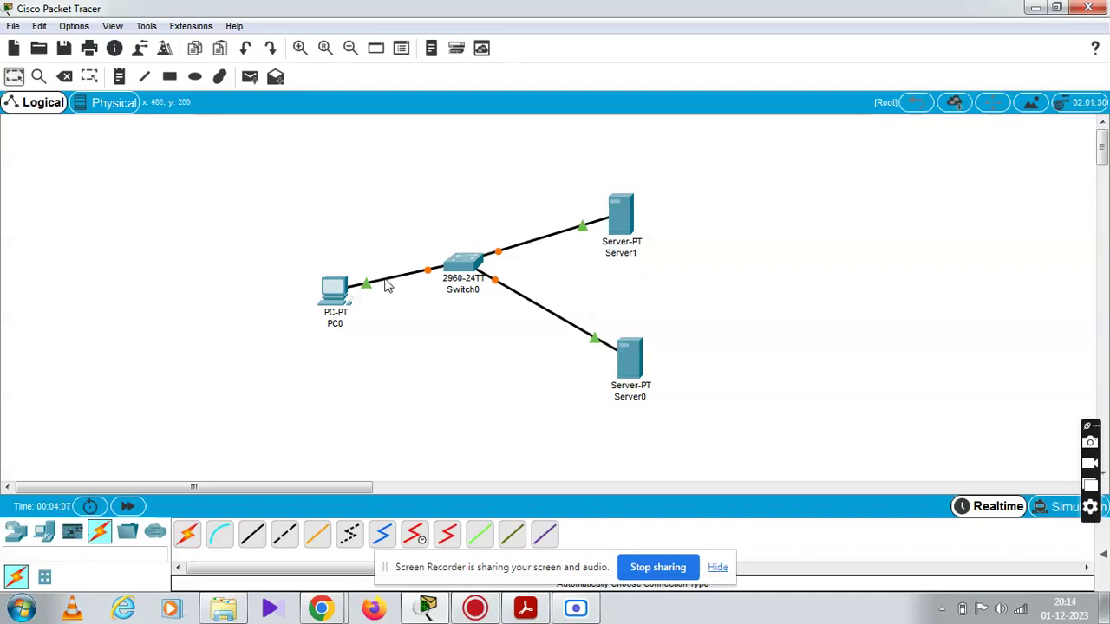
# - Rename Server0 as "DNS Server" in its global settings
pyautogui.click(636, 365)
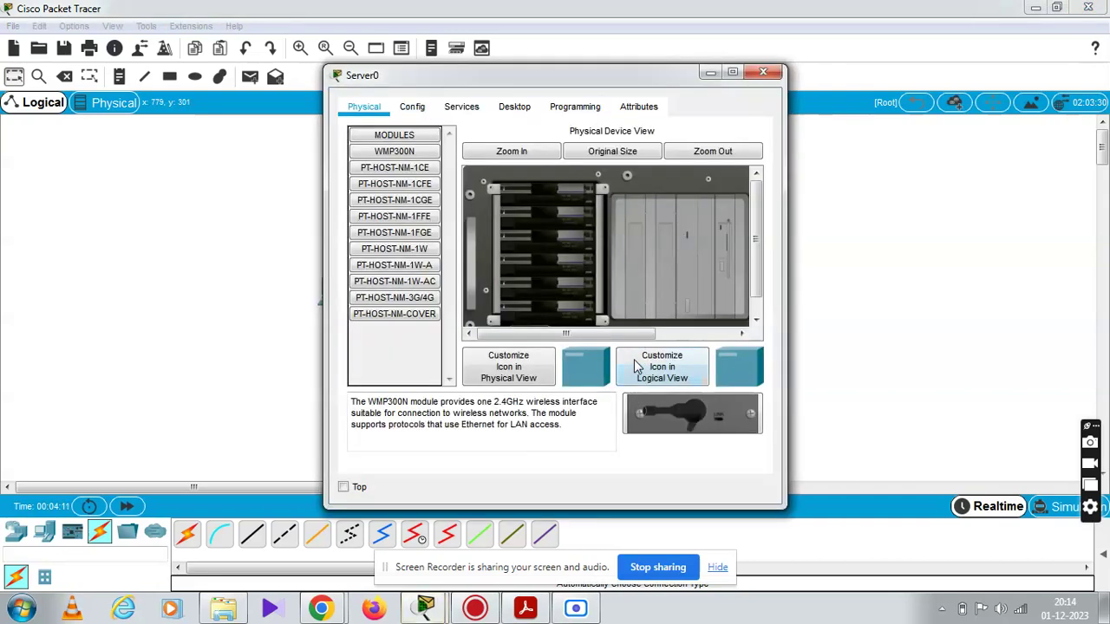
pyautogui.click(417, 108)
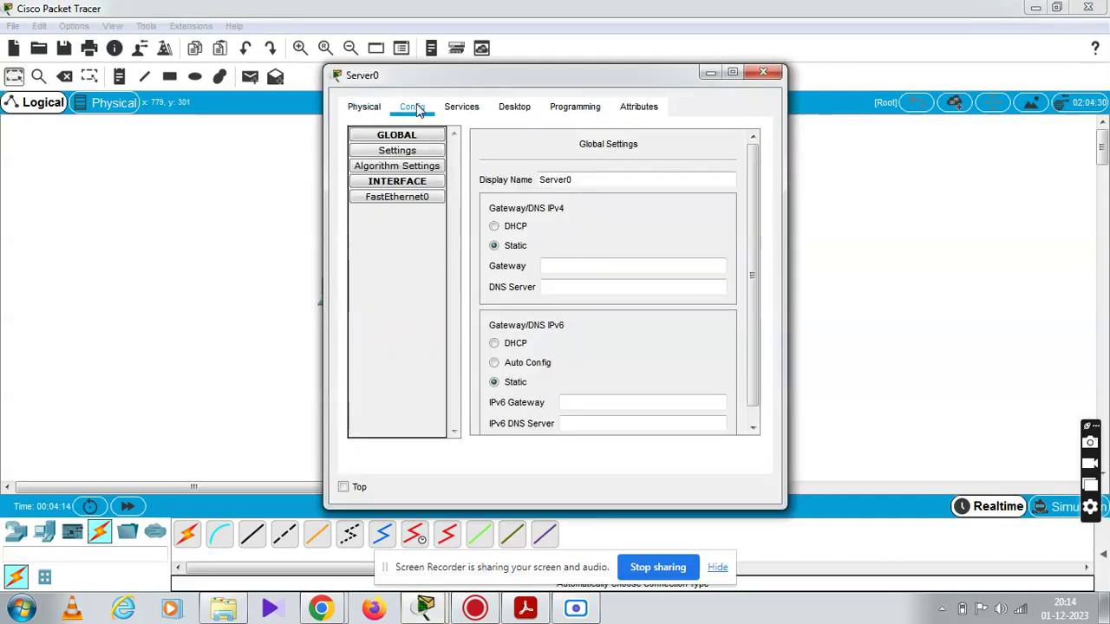
pyautogui.click(607, 178)
pyautogui.press('BackSpace')
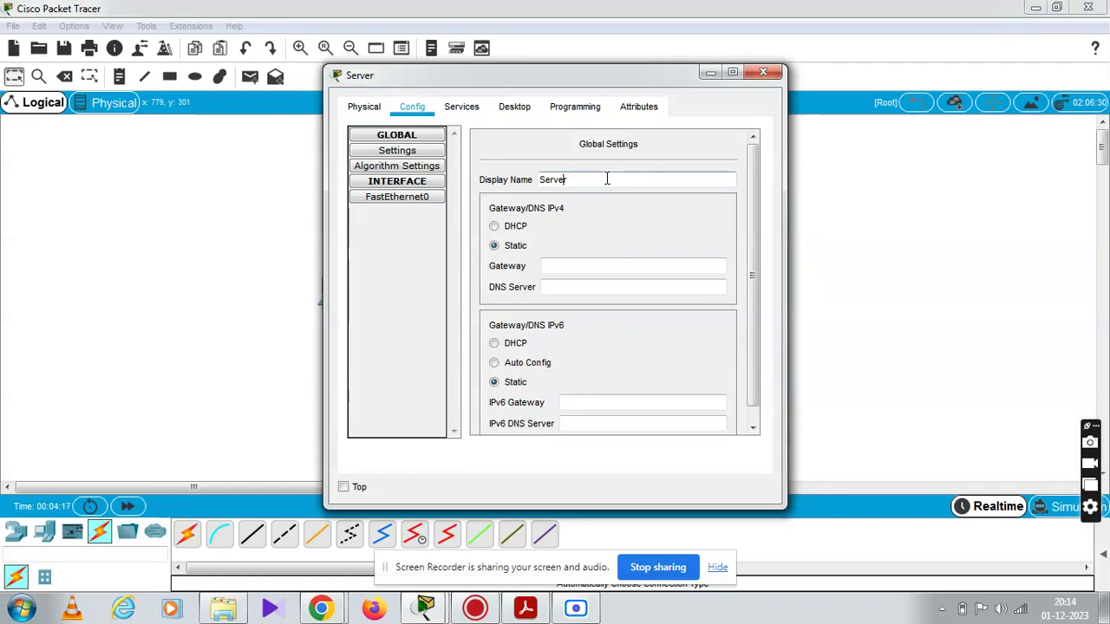
pyautogui.write('DNS')
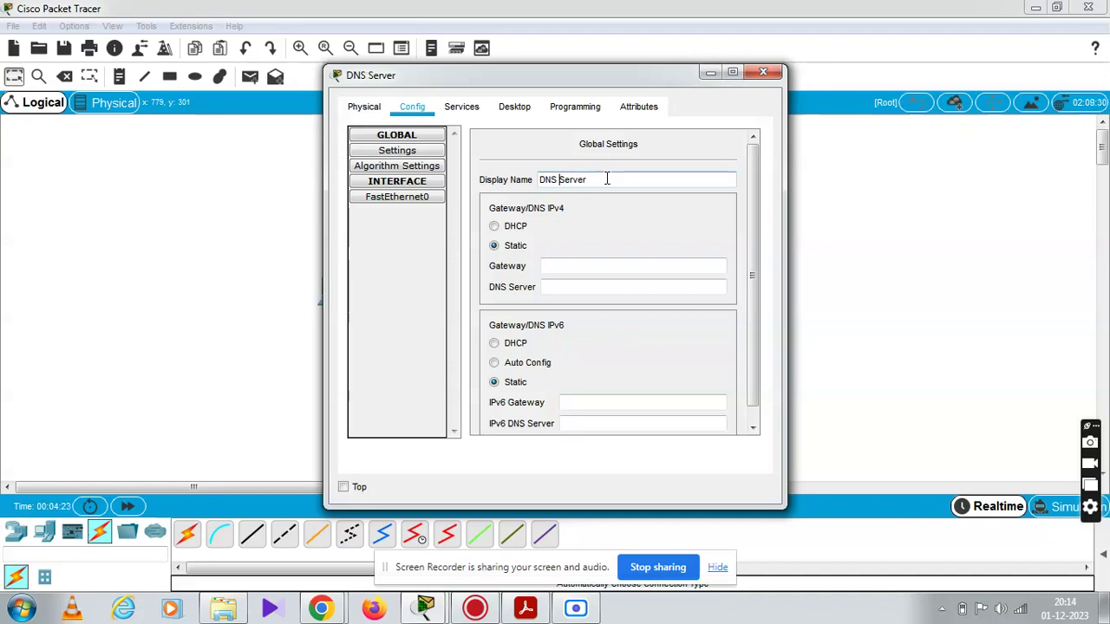
# - Give the DNS Server the static IP address 192.168.1.1 with subnet mask 255.255.255.0
pyautogui.click(510, 111)
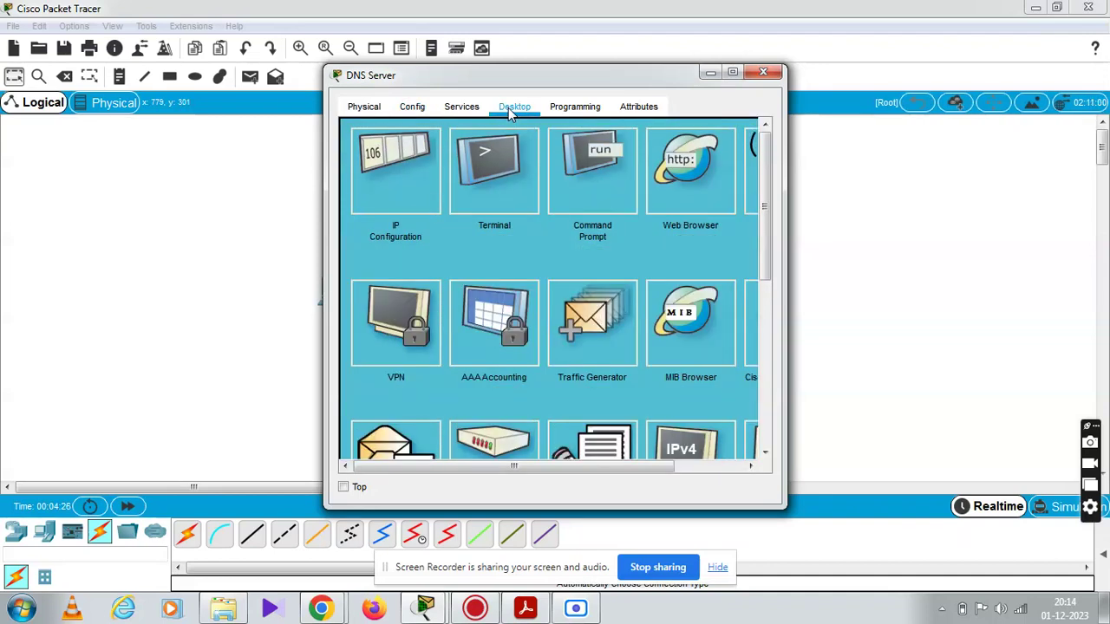
pyautogui.click(412, 166)
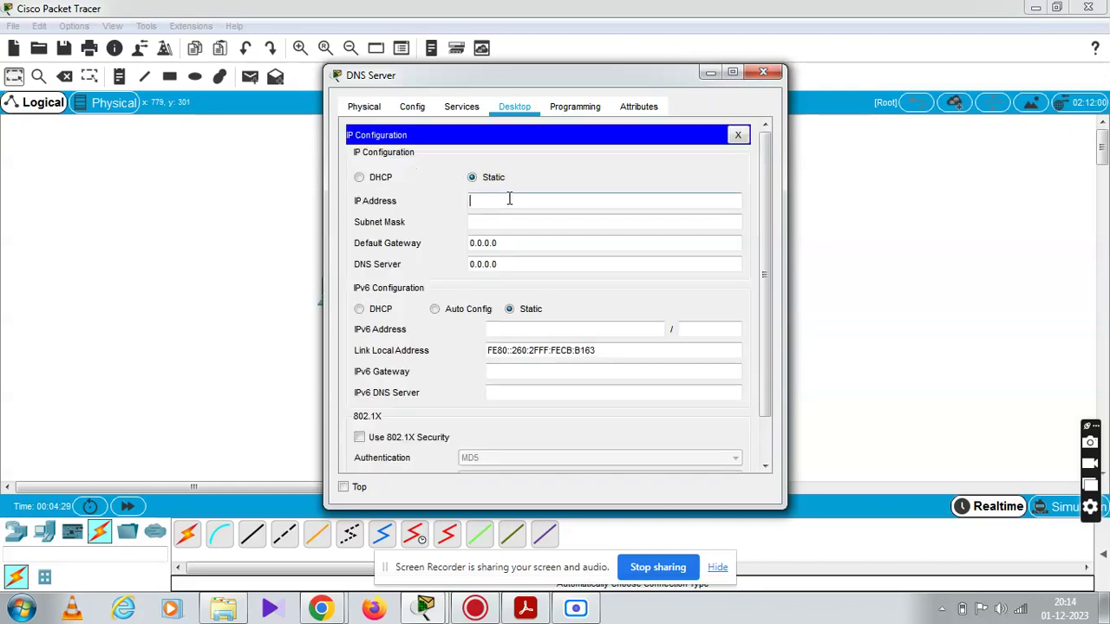
pyautogui.write('192.168.1.1')
pyautogui.click(560, 225)
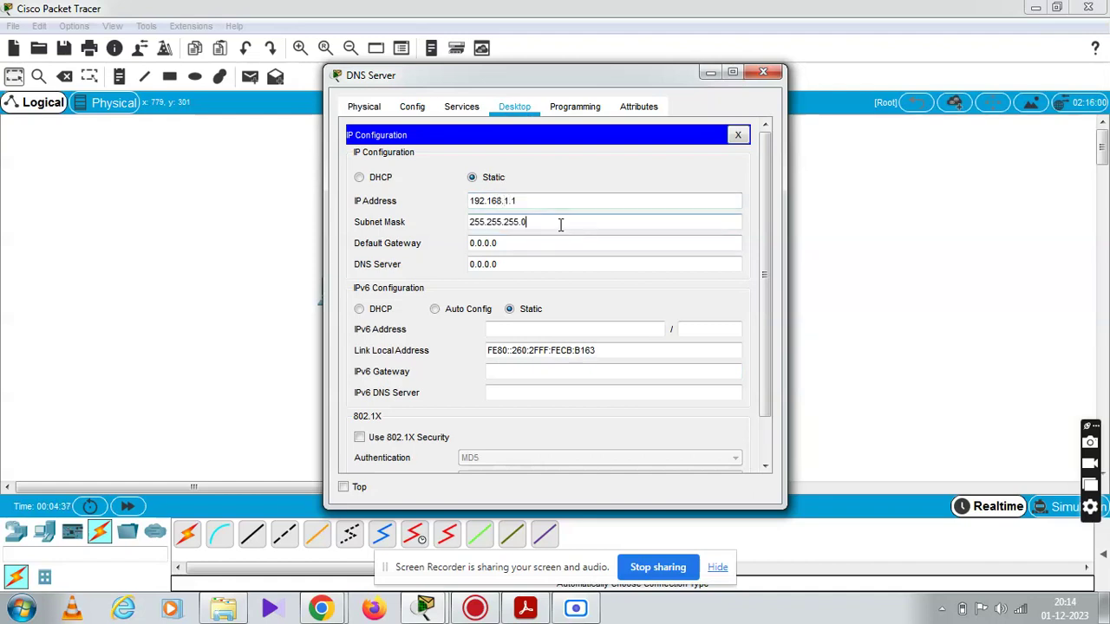
# - Set the DNS Server's own DNS server address to 192.168.1.1 and close its configuration window
pyautogui.click(518, 264)
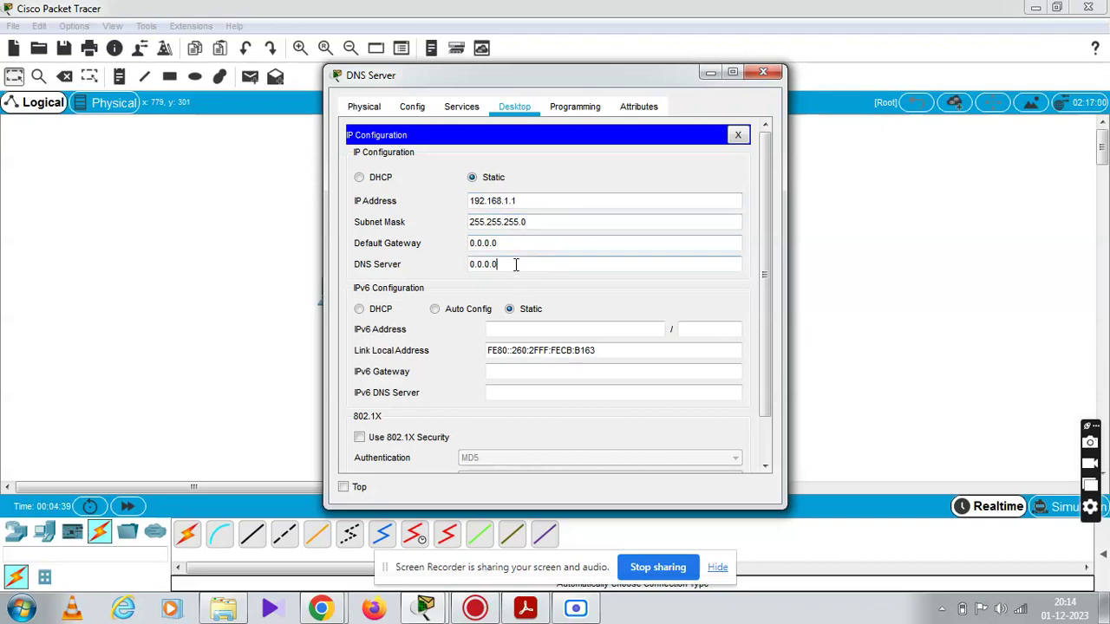
pyautogui.press('BackSpace')
pyautogui.press('BackSpace')
pyautogui.press('BackSpace')
pyautogui.press('BackSpace')
pyautogui.press('BackSpace')
pyautogui.press('BackSpace')
pyautogui.write('192.168.1.1')
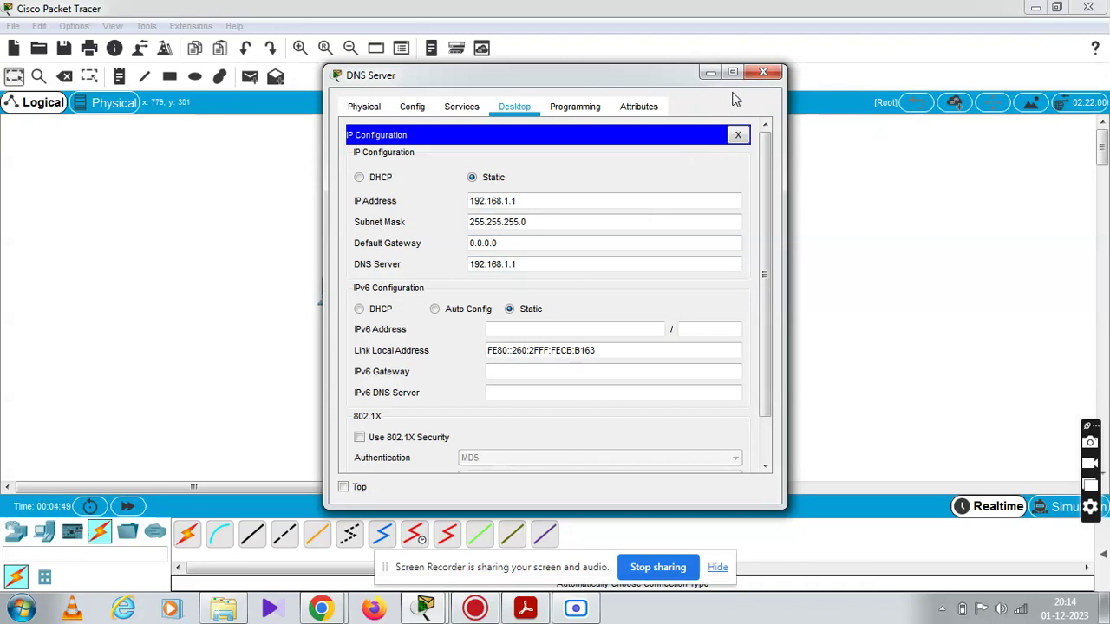
pyautogui.click(763, 71)
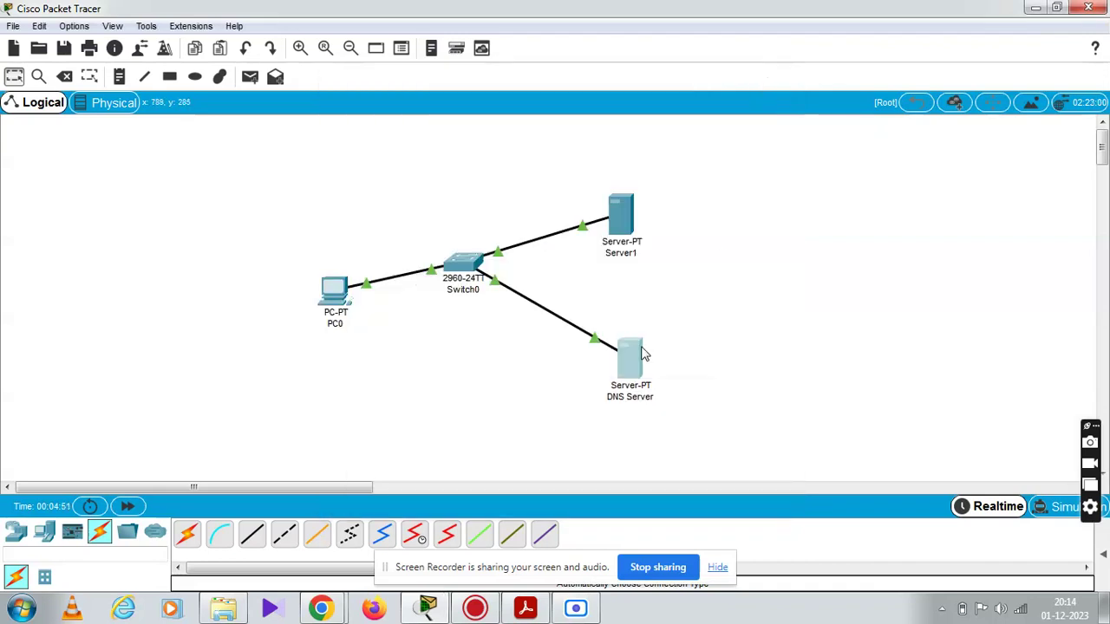
# - Rename Server1 as "WEB Server" in its global settings
pyautogui.moveTo(630, 349)
pyautogui.click(621, 213)
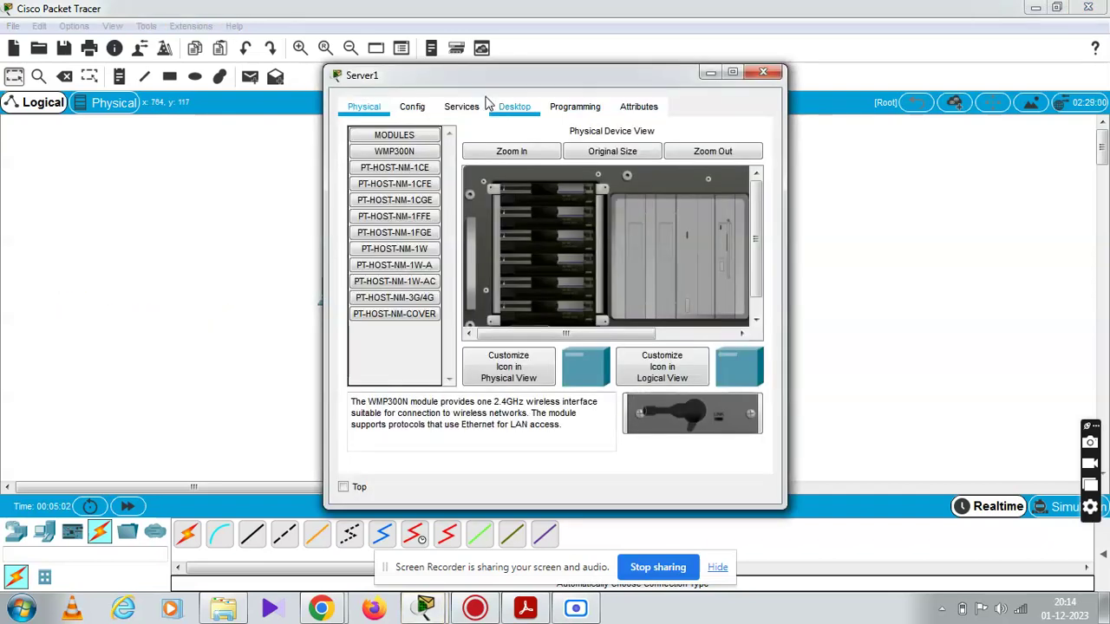
pyautogui.click(420, 111)
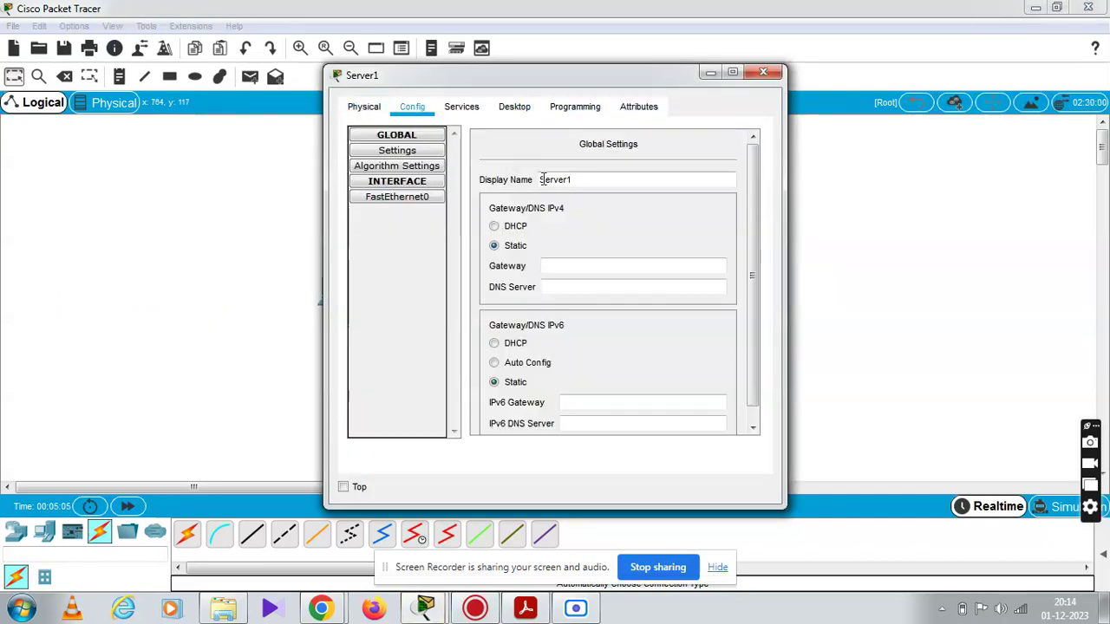
pyautogui.click(575, 181)
pyautogui.press('BackSpace')
pyautogui.write('WEB')
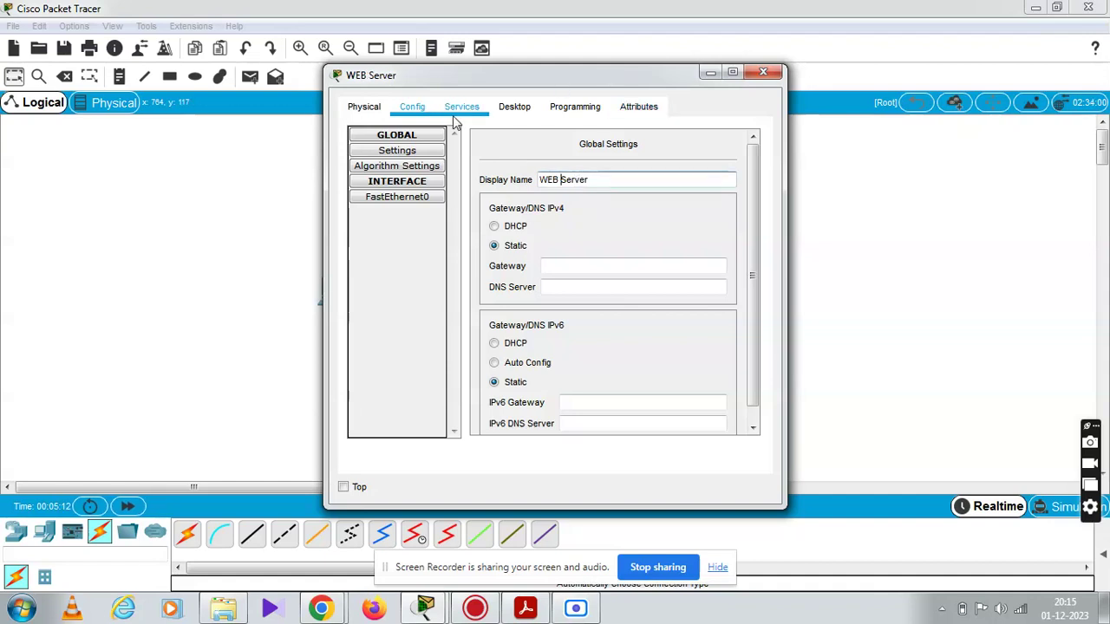
# - Give the WEB Server the static IP address 192.168.1.2 with subnet mask 255.255.255.0
pyautogui.click(517, 109)
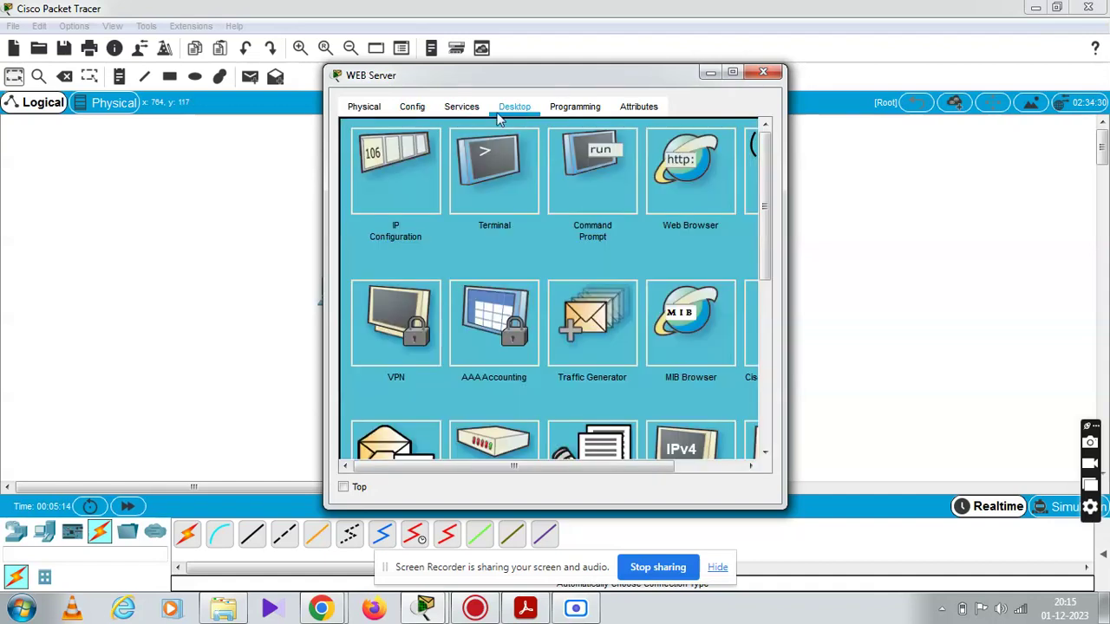
pyautogui.click(408, 156)
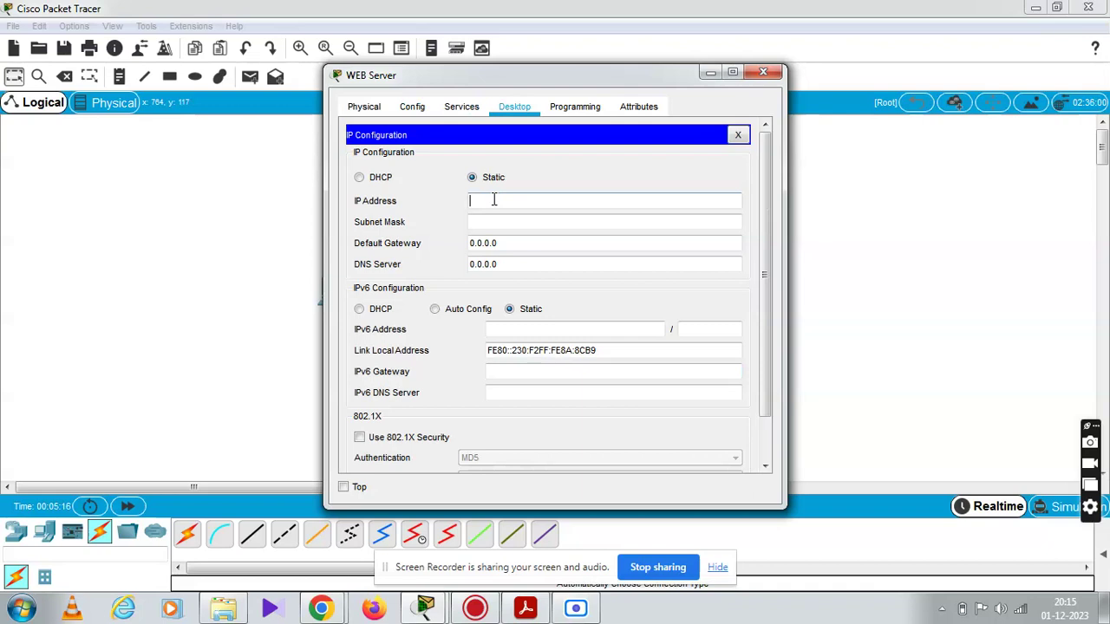
pyautogui.write('192.168.1.2')
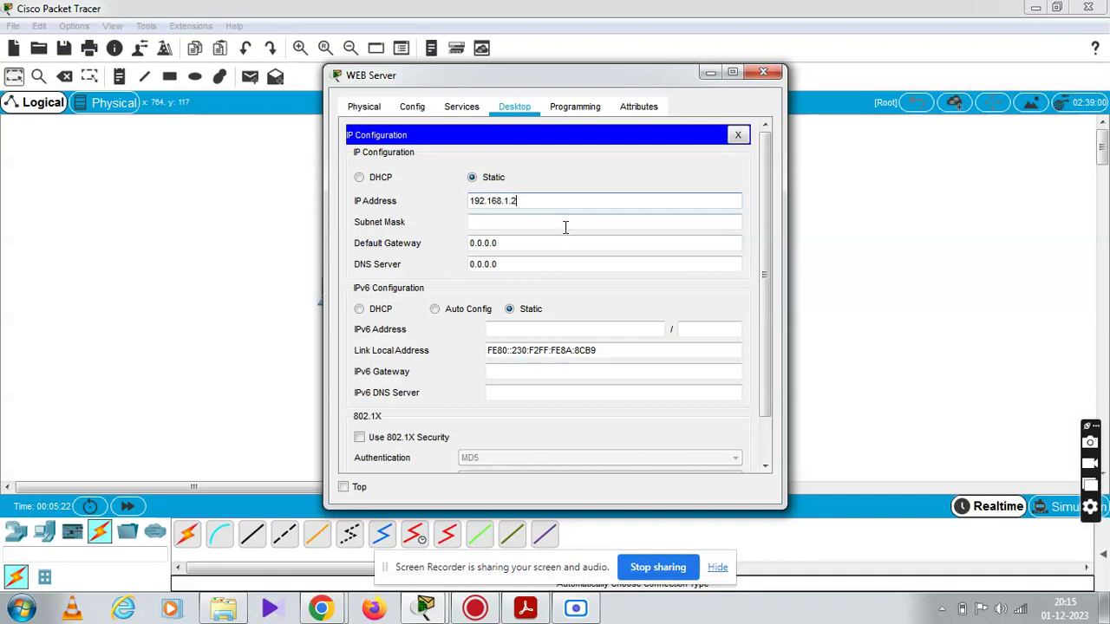
pyautogui.click(564, 224)
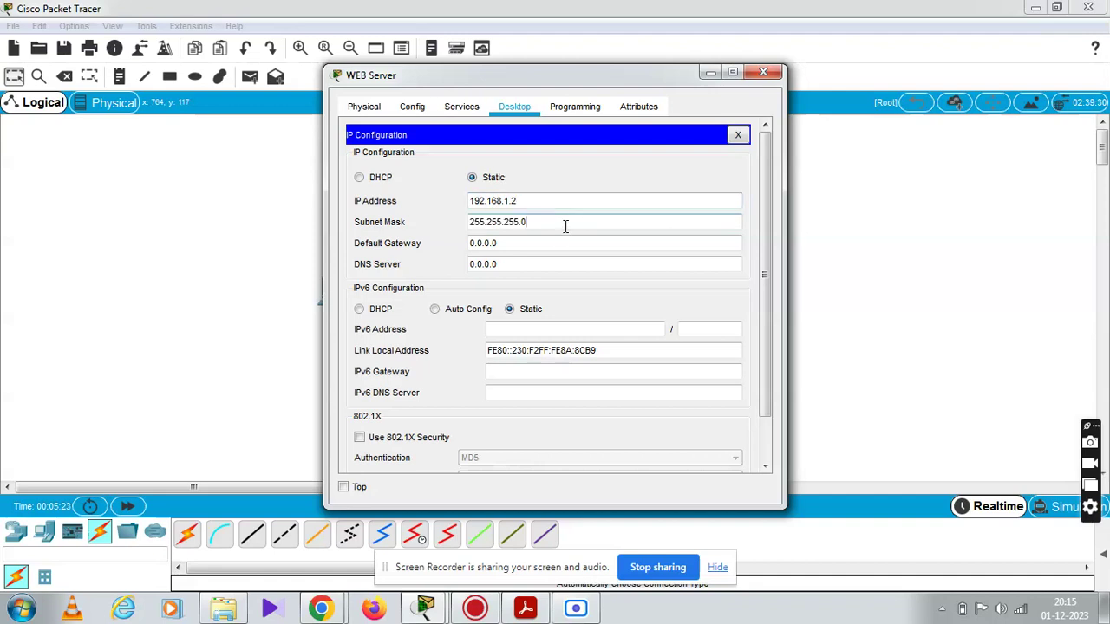
# - Set the WEB Server's DNS server address to 192.168.1.1 and close its configuration window
pyautogui.click(527, 264)
pyautogui.press('BackSpace')
pyautogui.press('BackSpace')
pyautogui.press('BackSpace')
pyautogui.press('BackSpace')
pyautogui.press('BackSpace')
pyautogui.press('BackSpace')
pyautogui.press('BackSpace')
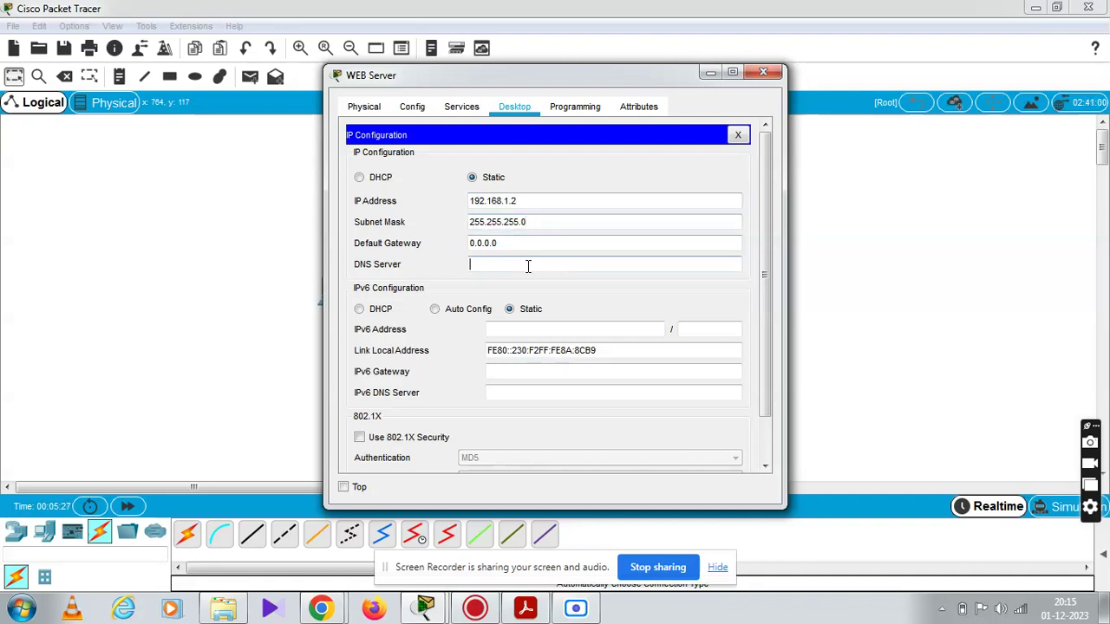
pyautogui.write('192.168.1.1')
pyautogui.click(645, 179)
pyautogui.click(762, 76)
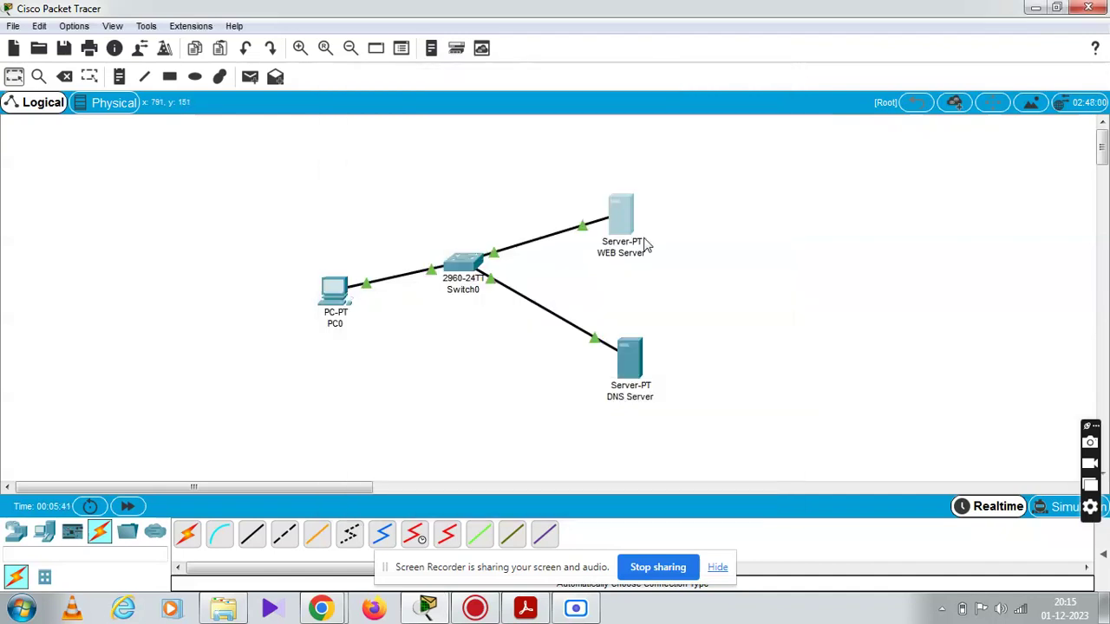
# - Give PC0 the static IP address 192.168.1.3 with subnet mask 255.255.255.0
pyautogui.moveTo(621, 215)
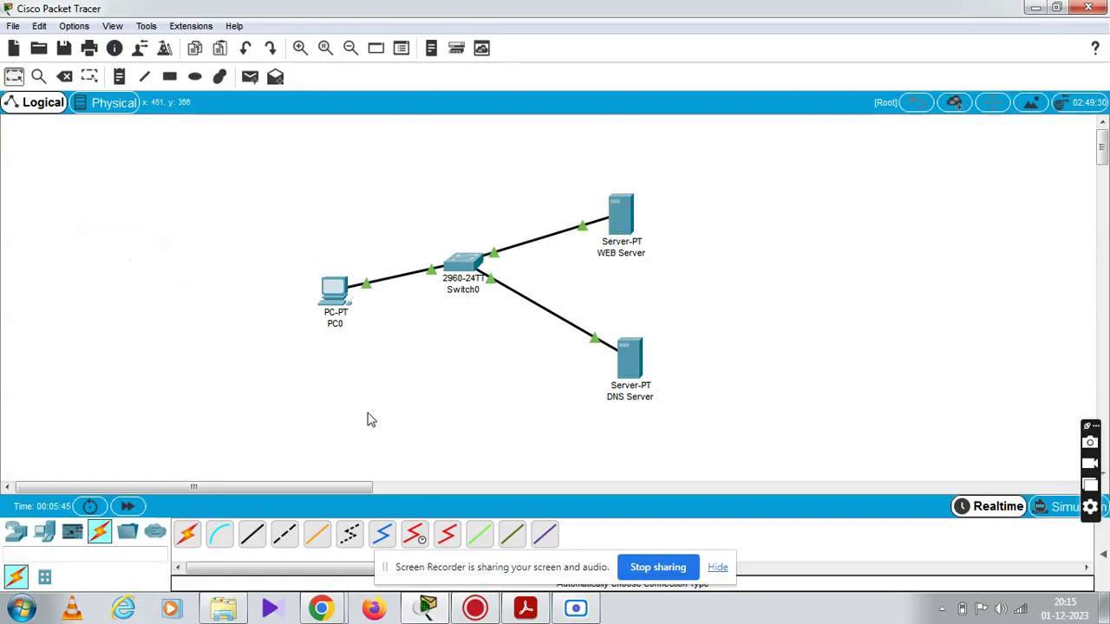
pyautogui.click(341, 299)
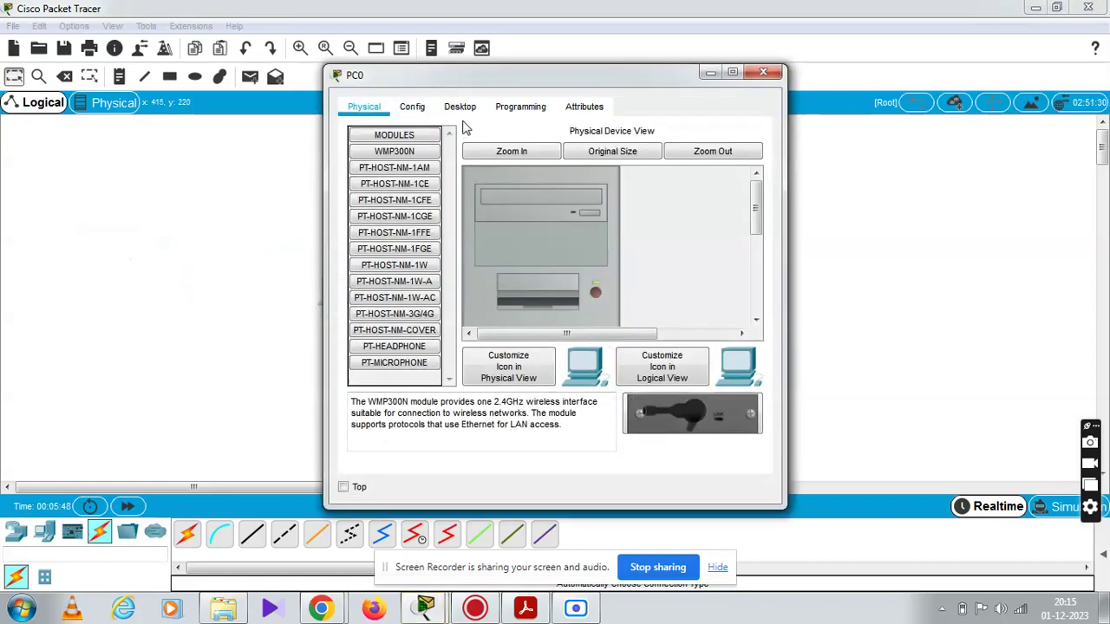
pyautogui.click(462, 108)
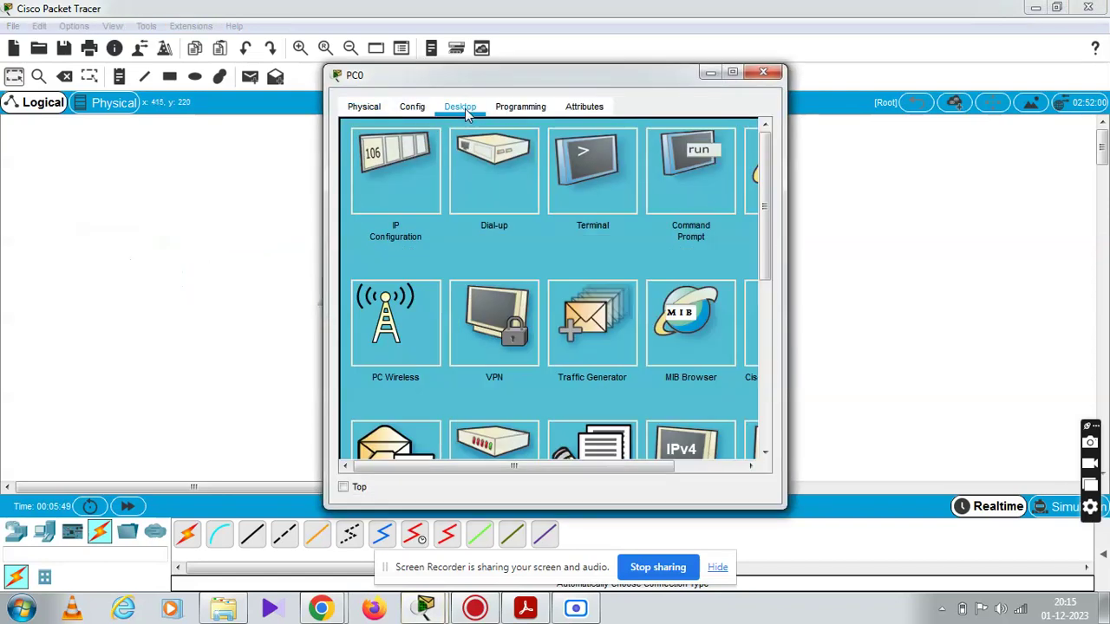
pyautogui.click(386, 173)
pyautogui.click(535, 220)
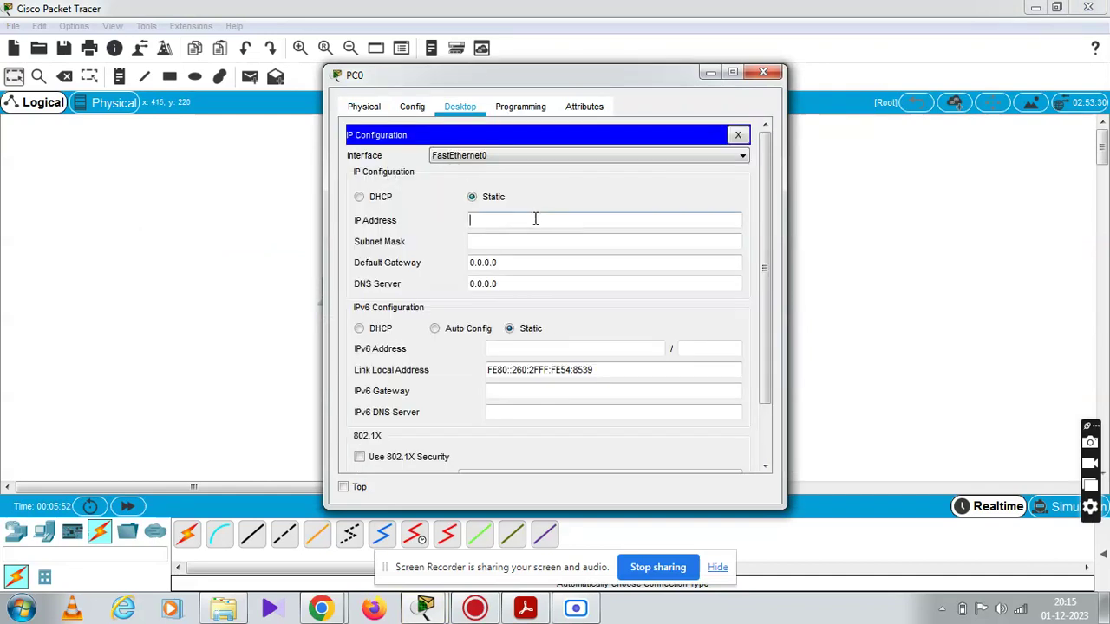
pyautogui.write('192.168.1.3')
pyautogui.click(540, 240)
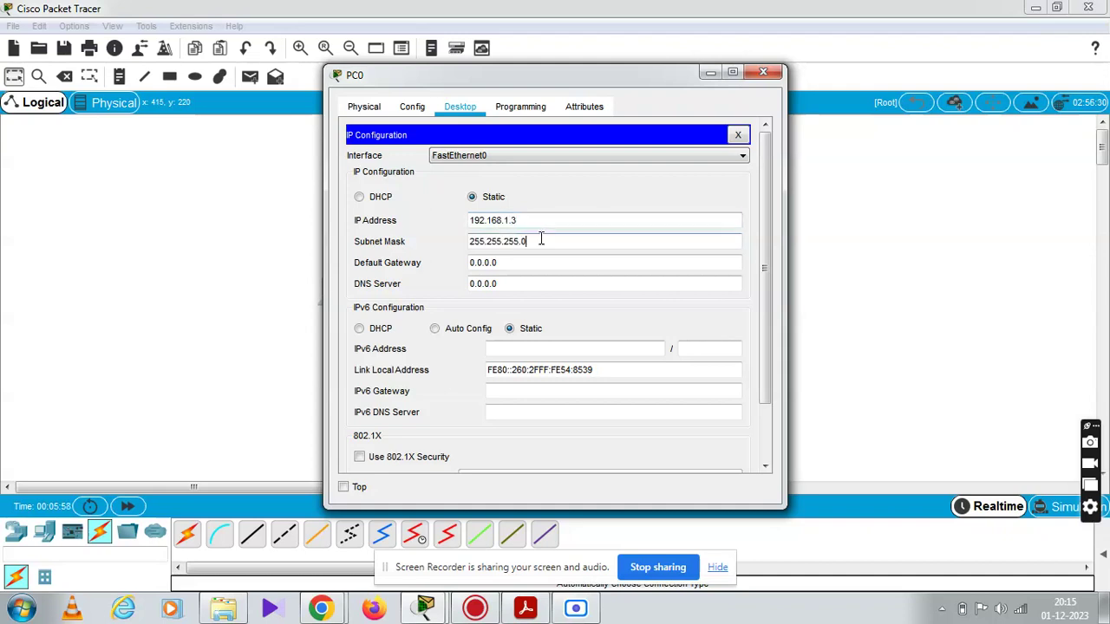
# - Set PC0's DNS server address to 192.168.1.1 and close its configuration window
pyautogui.click(509, 285)
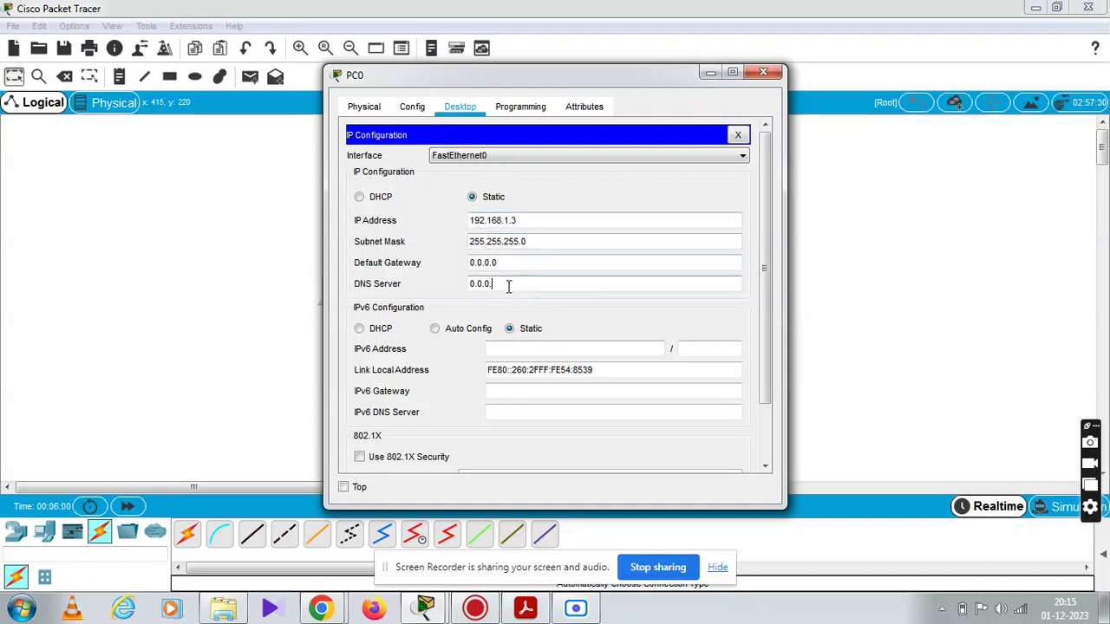
pyautogui.press('BackSpace')
pyautogui.press('BackSpace')
pyautogui.press('BackSpace')
pyautogui.press('BackSpace')
pyautogui.press('BackSpace')
pyautogui.press('BackSpace')
pyautogui.write('192.168.1.1')
pyautogui.click(763, 73)
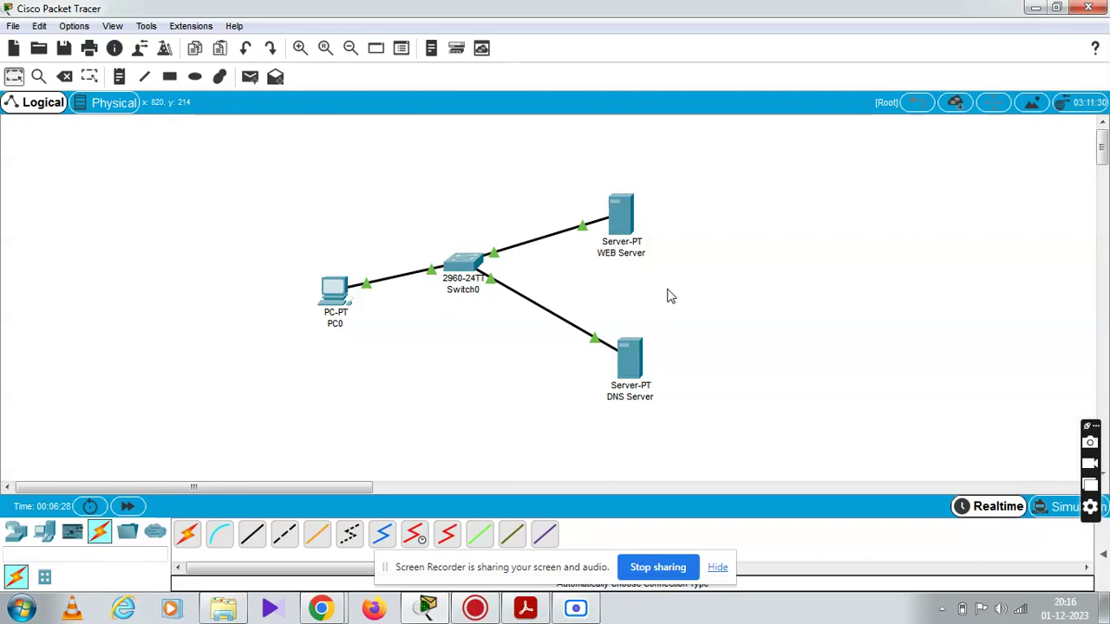
pyautogui.moveTo(617, 215)
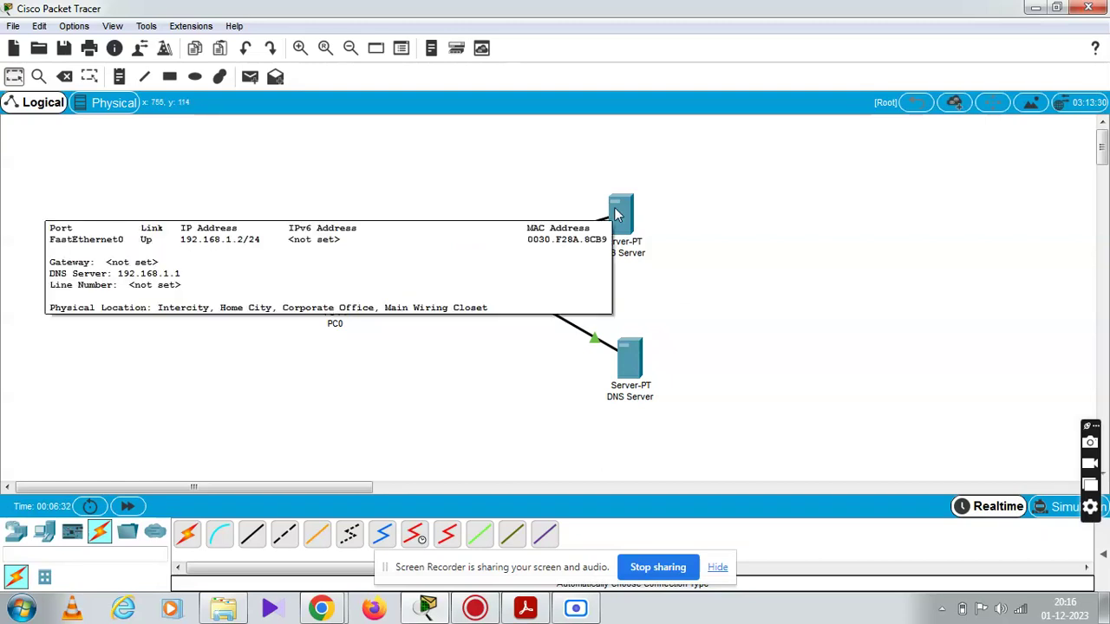
pyautogui.click(616, 212)
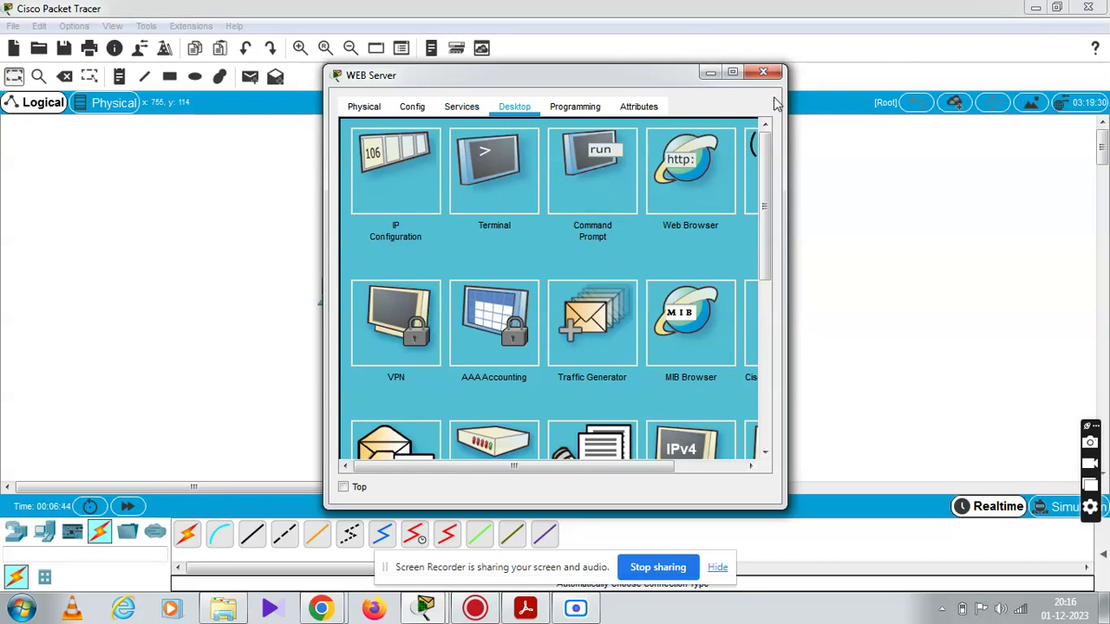
pyautogui.click(763, 72)
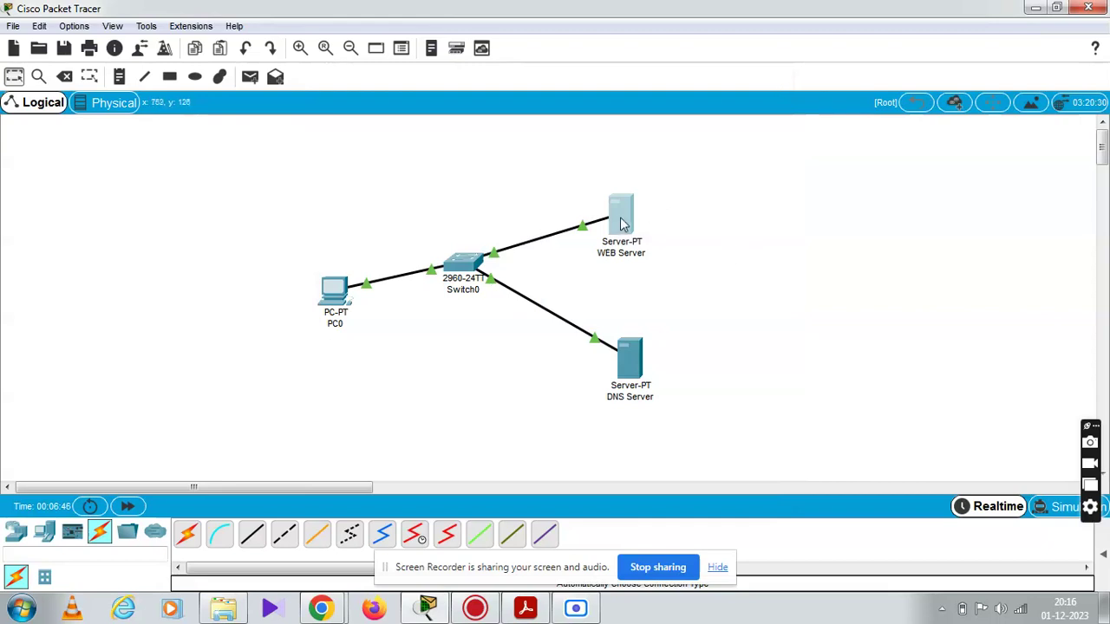
# - Open index.html for editing in the WEB Server's HTTP service and delete everything between the html tags
pyautogui.click(619, 224)
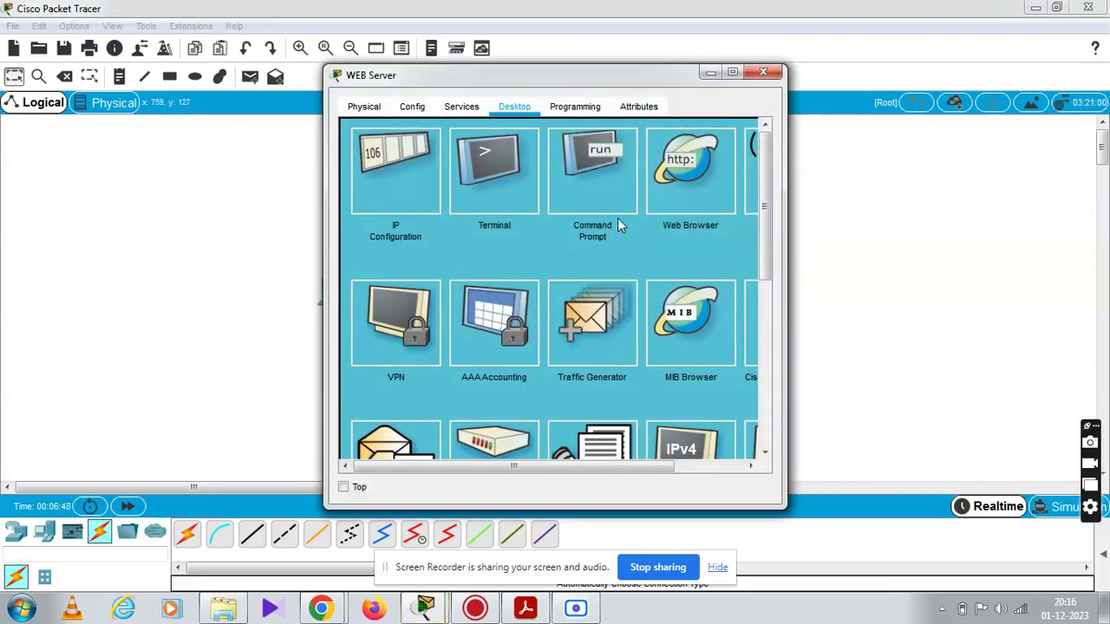
pyautogui.click(472, 112)
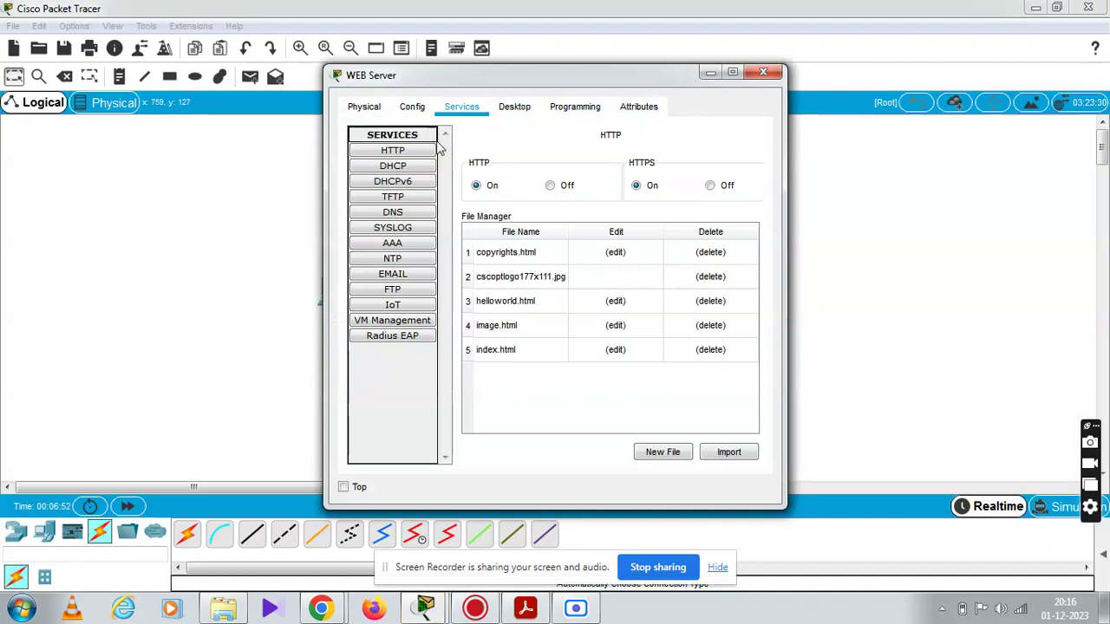
pyautogui.click(507, 352)
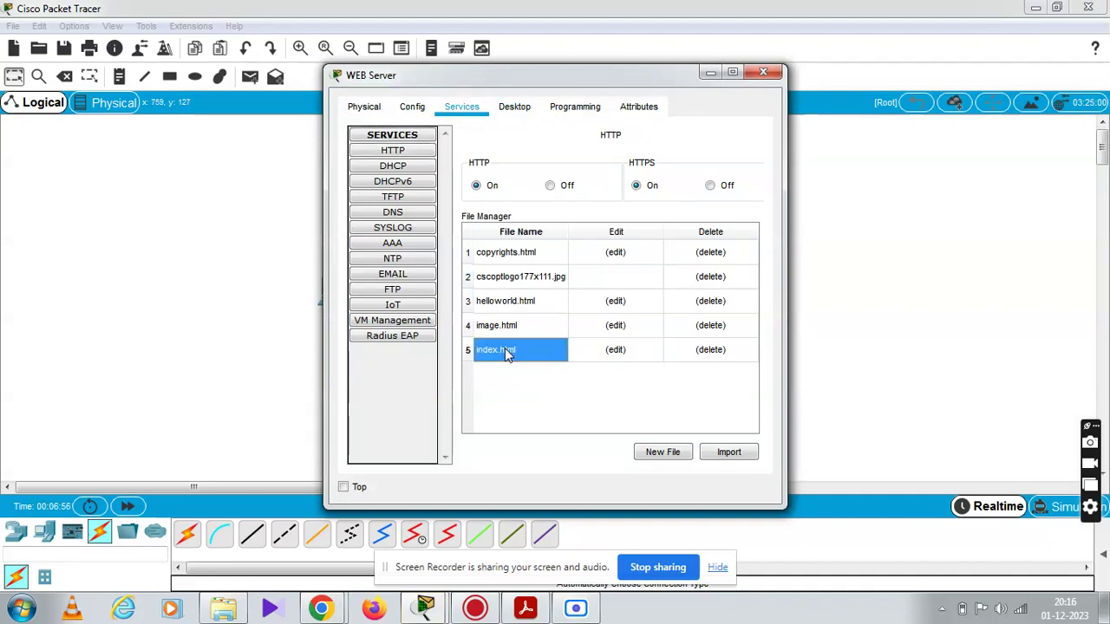
pyautogui.click(615, 350)
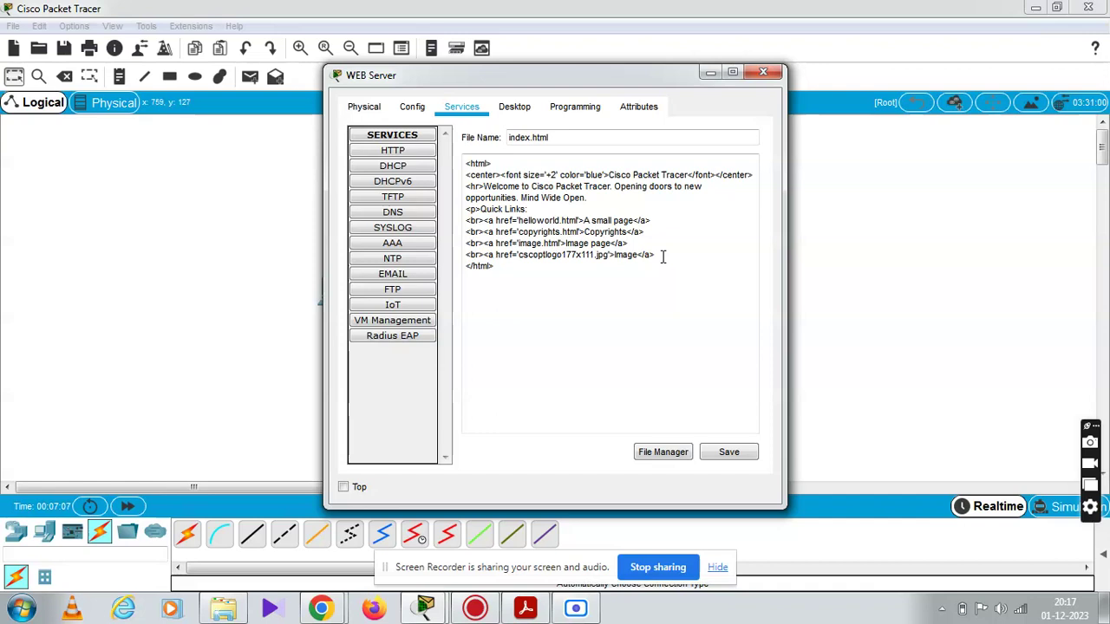
pyautogui.moveTo(662, 257); pyautogui.dragTo(460, 182)
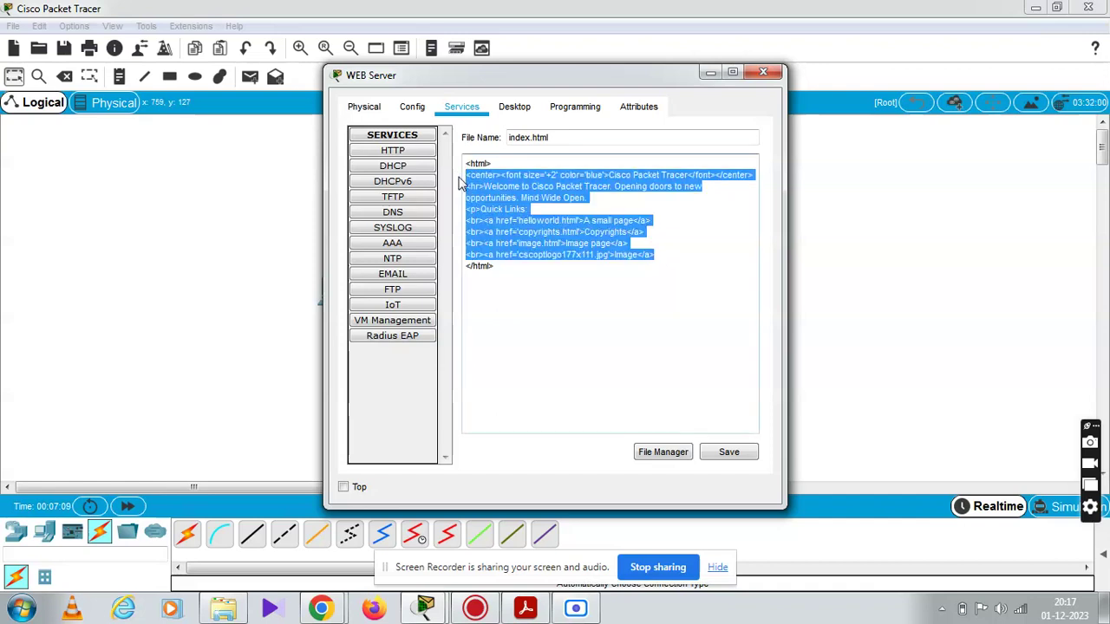
pyautogui.press('BackSpace')
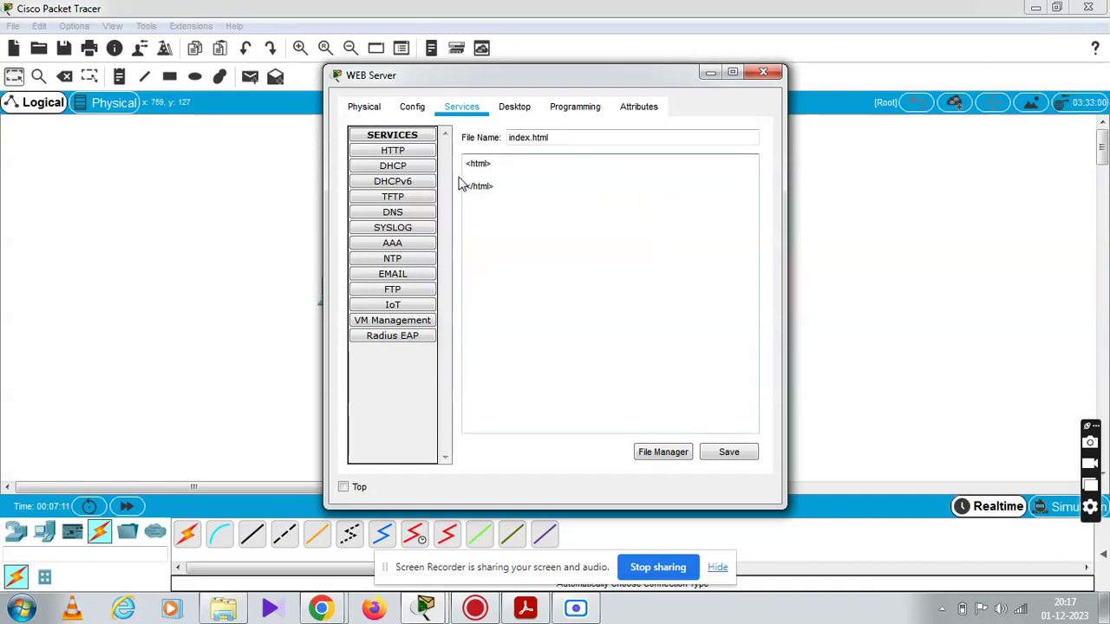
# - Add the heading <h1>Hi GPT</h1> to index.html, save it over the existing file and close the WEB Server window
pyautogui.write('<>')
pyautogui.write('h1')
pyautogui.write('H')
pyautogui.write('i')
pyautogui.write(' G')
pyautogui.write('PT<>')
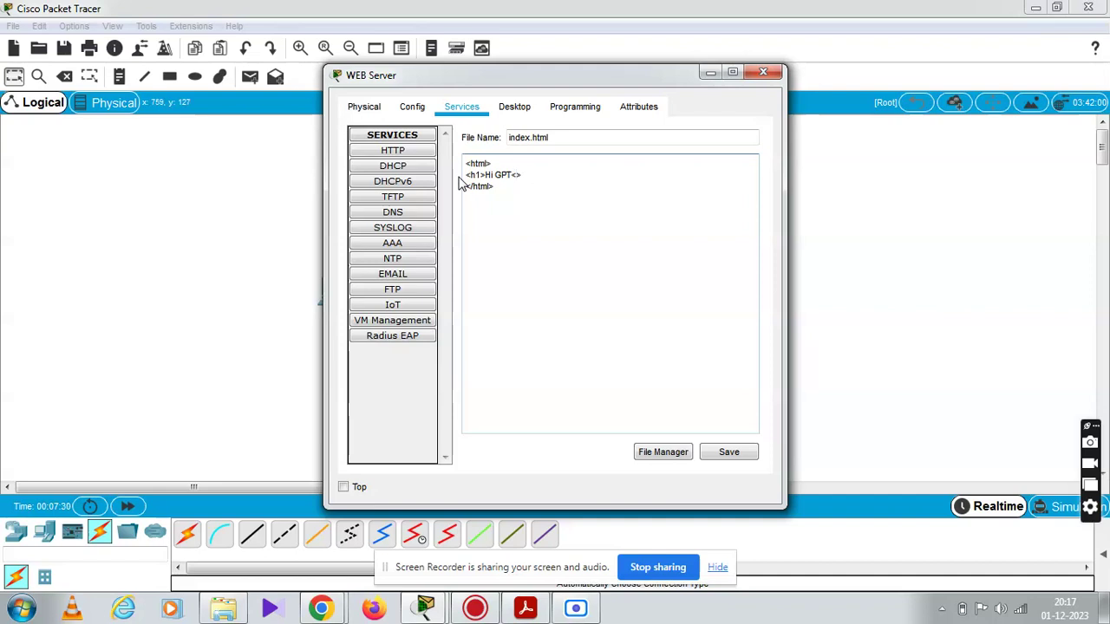
pyautogui.press('Left')
pyautogui.write('/h1')
pyautogui.click(730, 453)
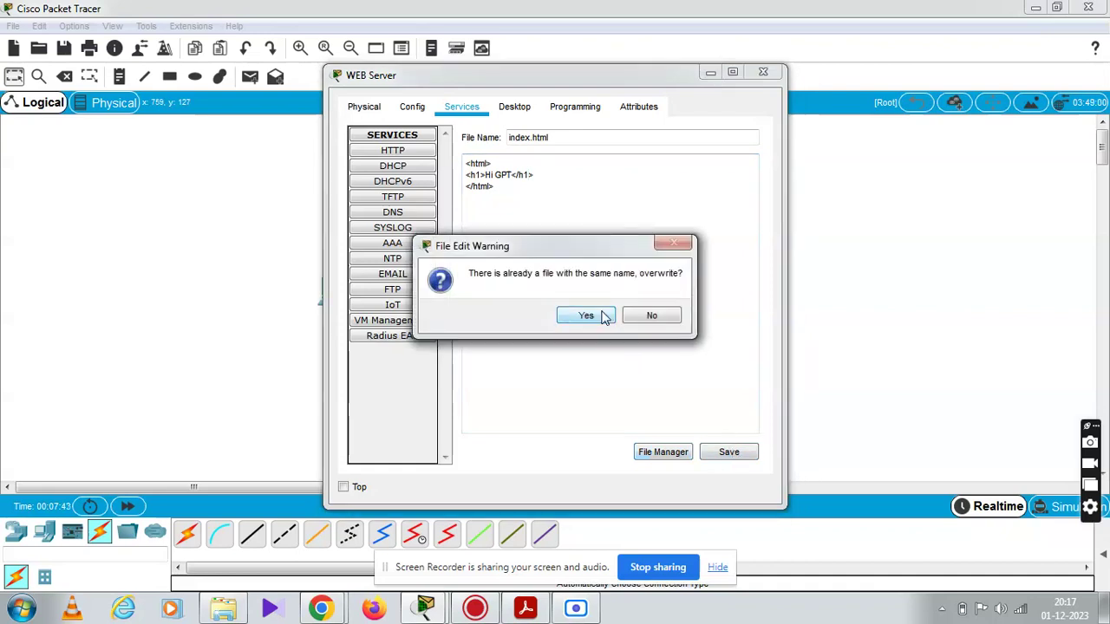
pyautogui.click(586, 316)
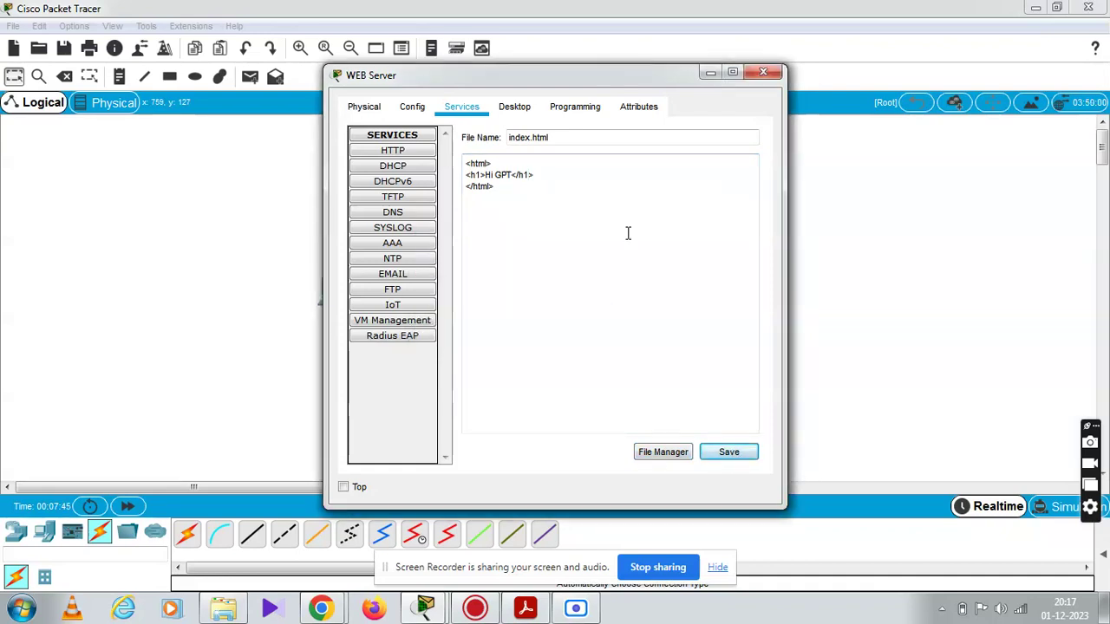
pyautogui.click(762, 72)
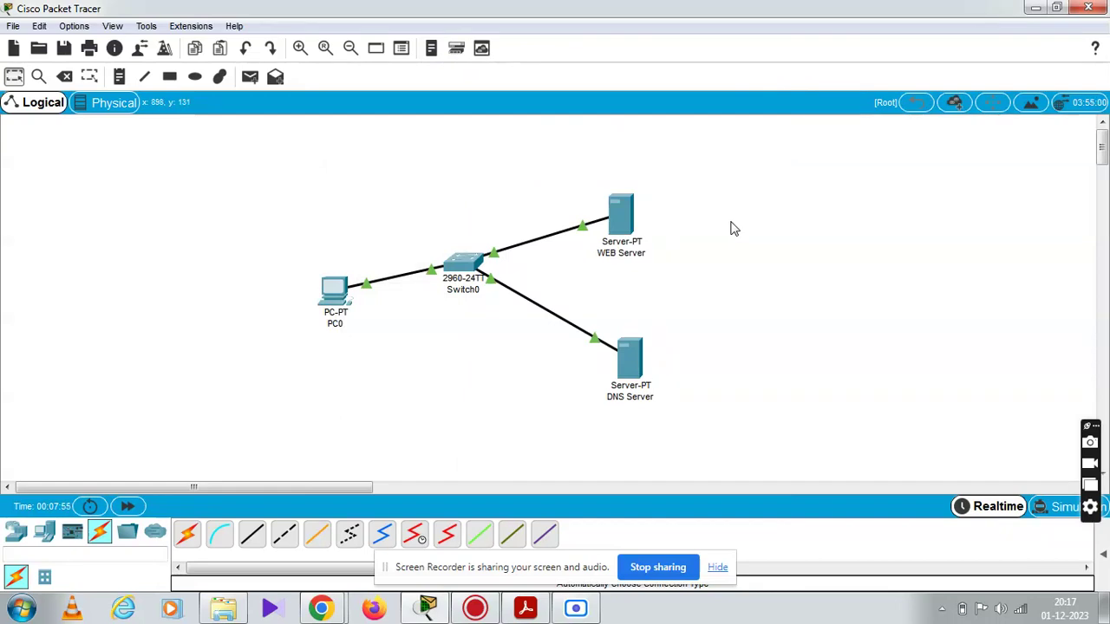
# - Turn on the DNS service on the DNS Server
pyautogui.click(632, 356)
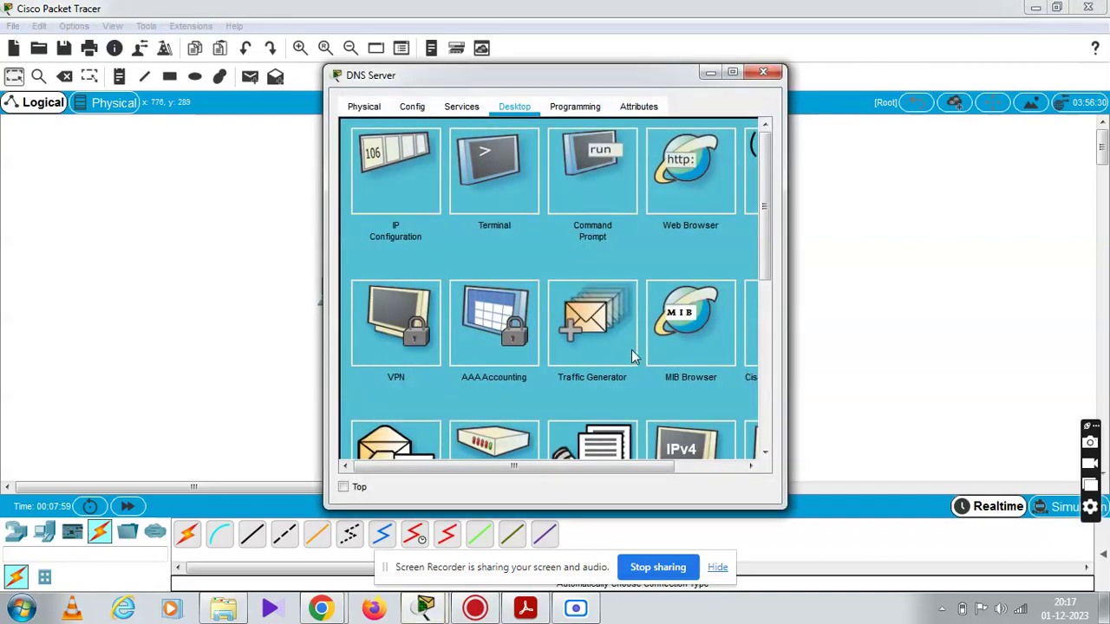
pyautogui.click(470, 104)
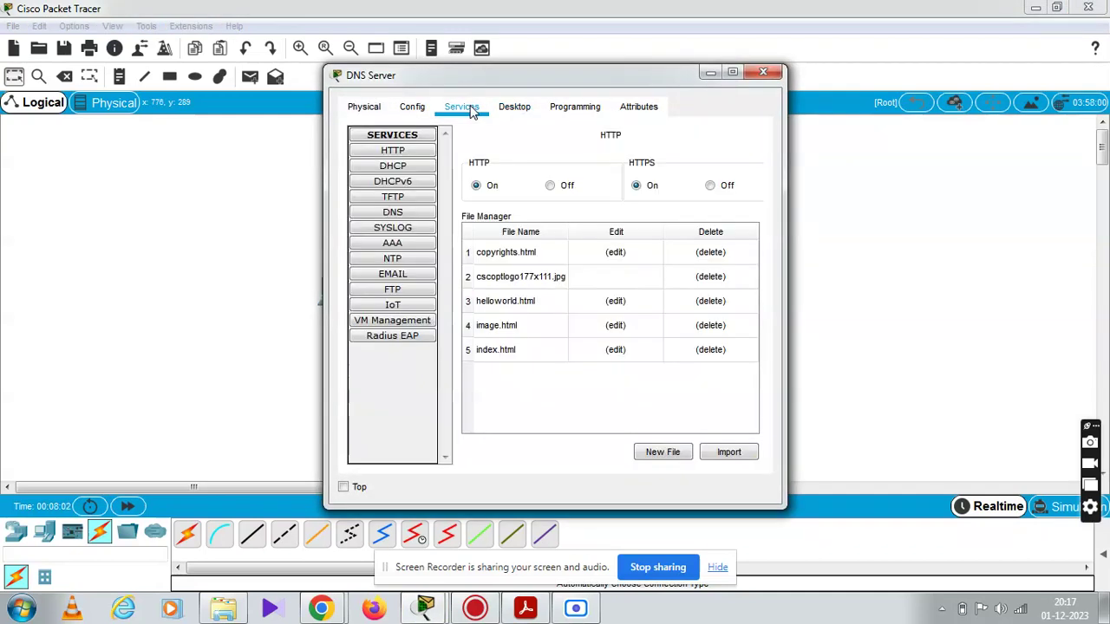
pyautogui.click(407, 216)
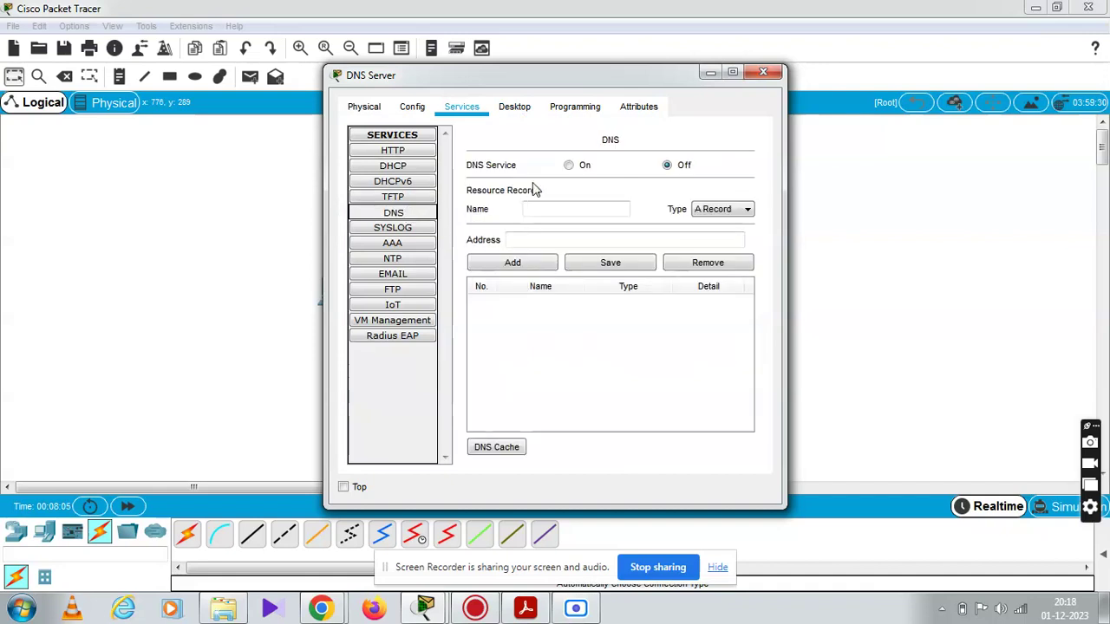
pyautogui.click(568, 165)
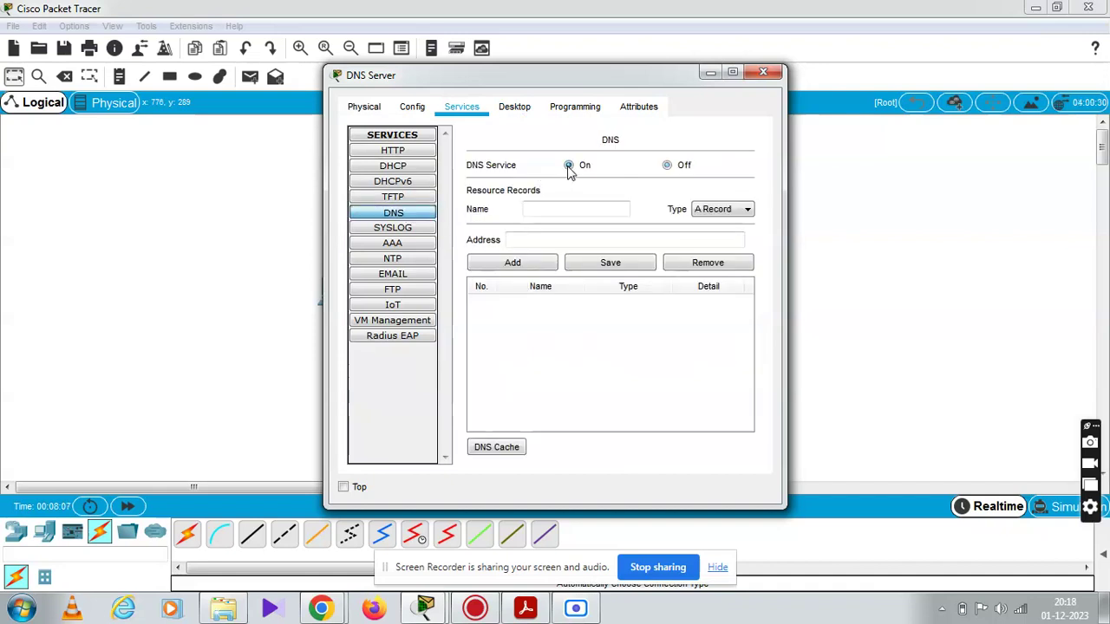
pyautogui.click(544, 209)
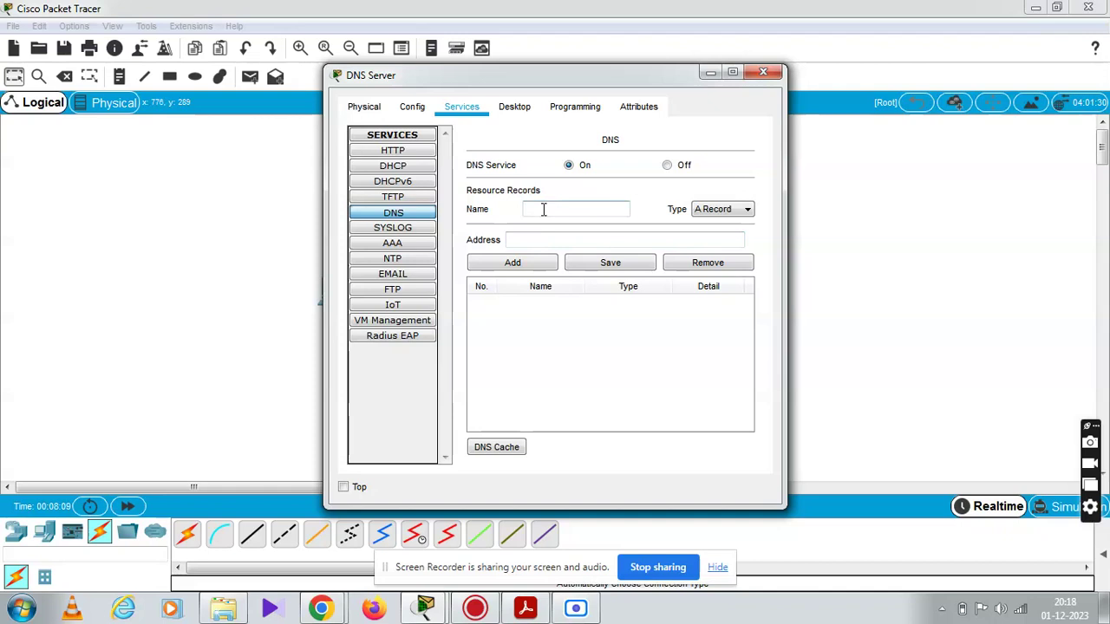
pyautogui.write('www.mysite.com')
pyautogui.click(529, 239)
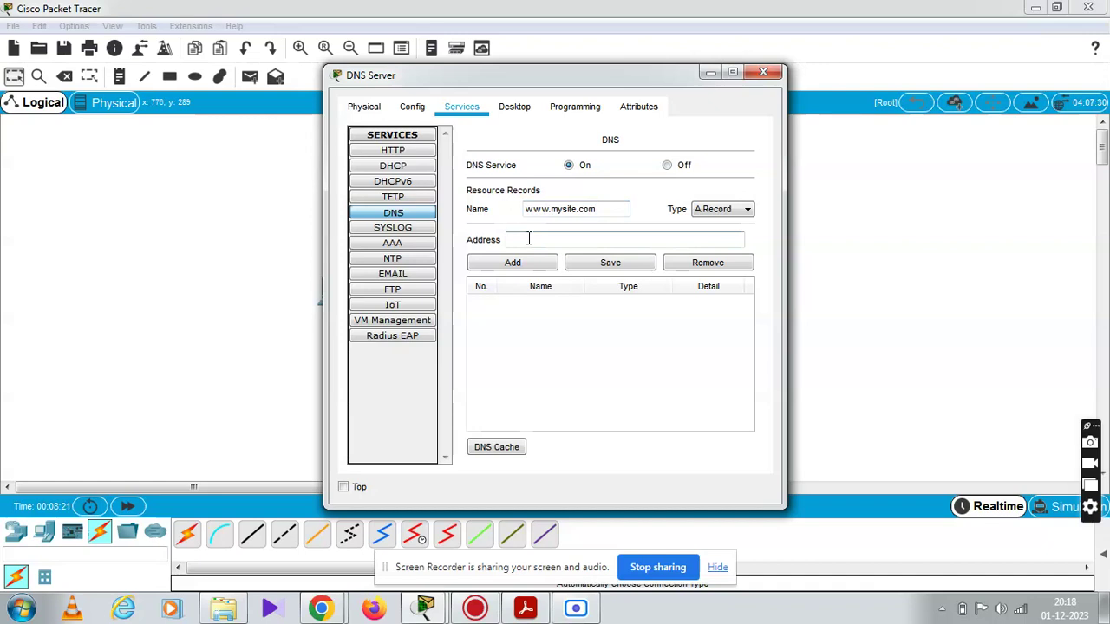
pyautogui.write('192.168.1.2')
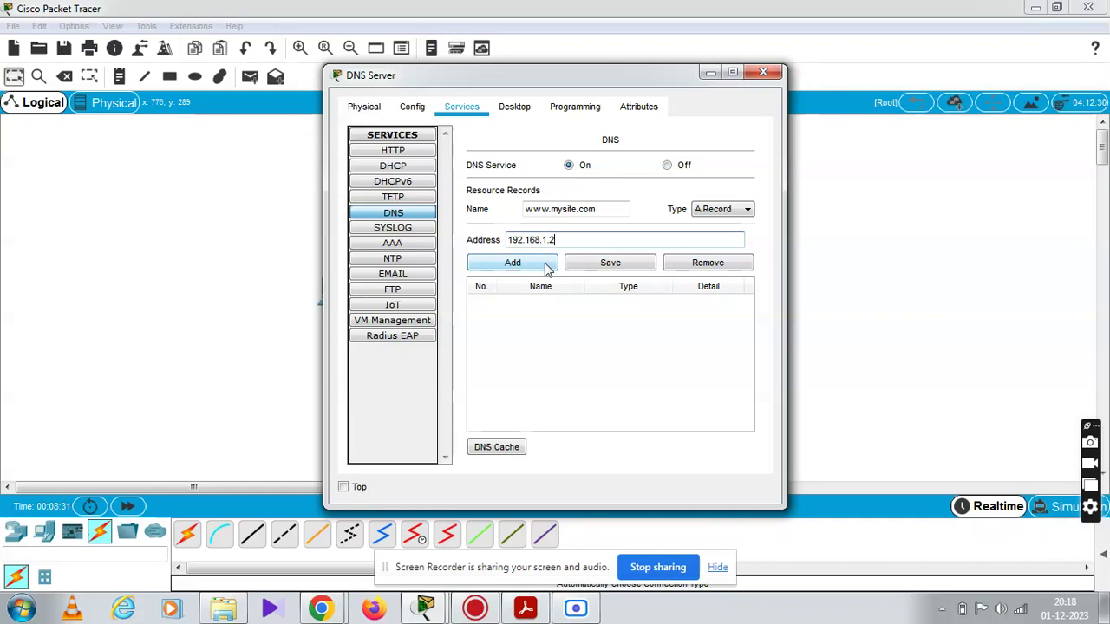
pyautogui.click(546, 266)
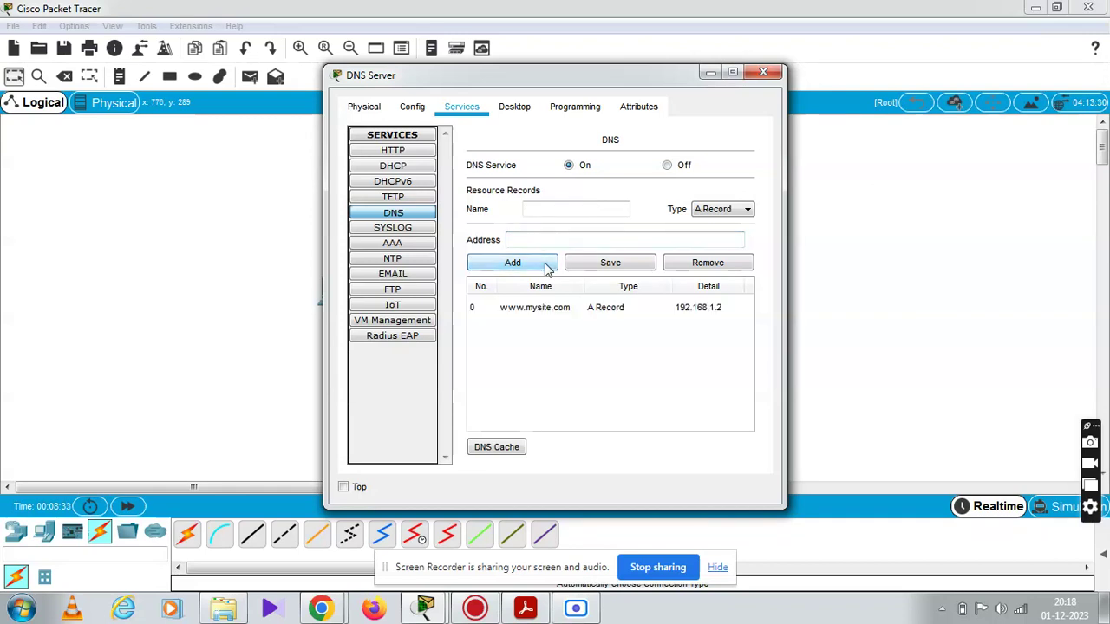
pyautogui.click(546, 314)
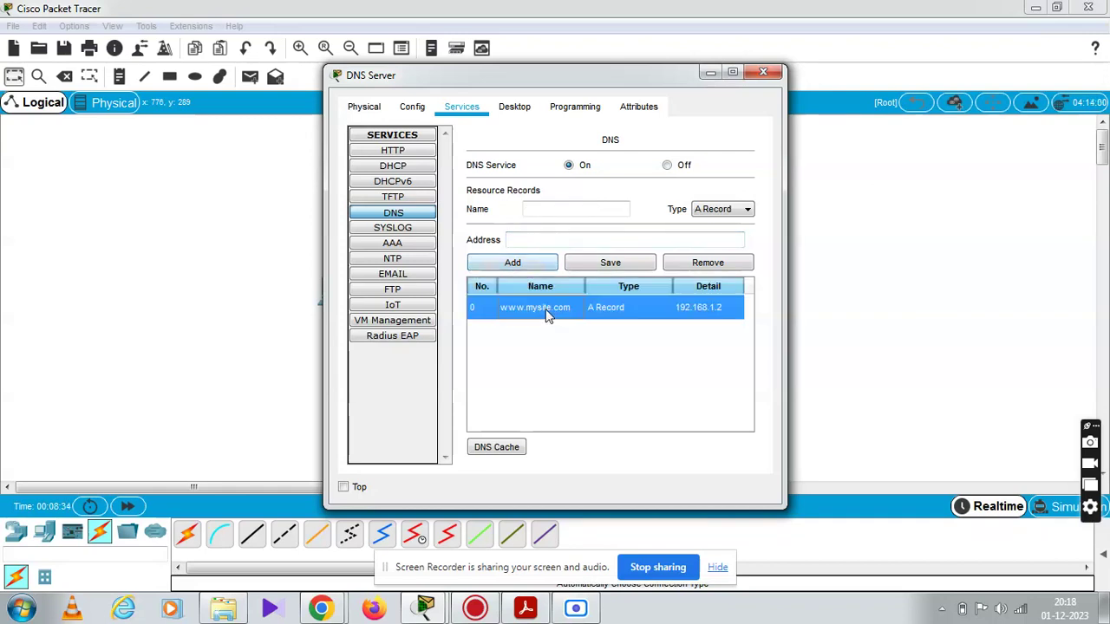
pyautogui.click(611, 263)
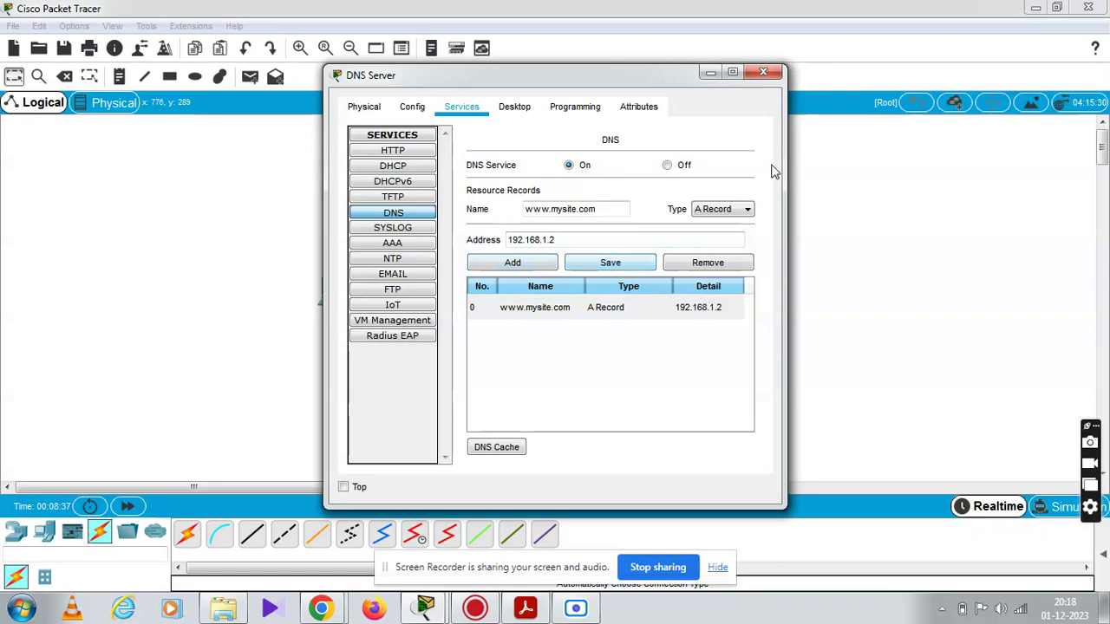
pyautogui.click(763, 73)
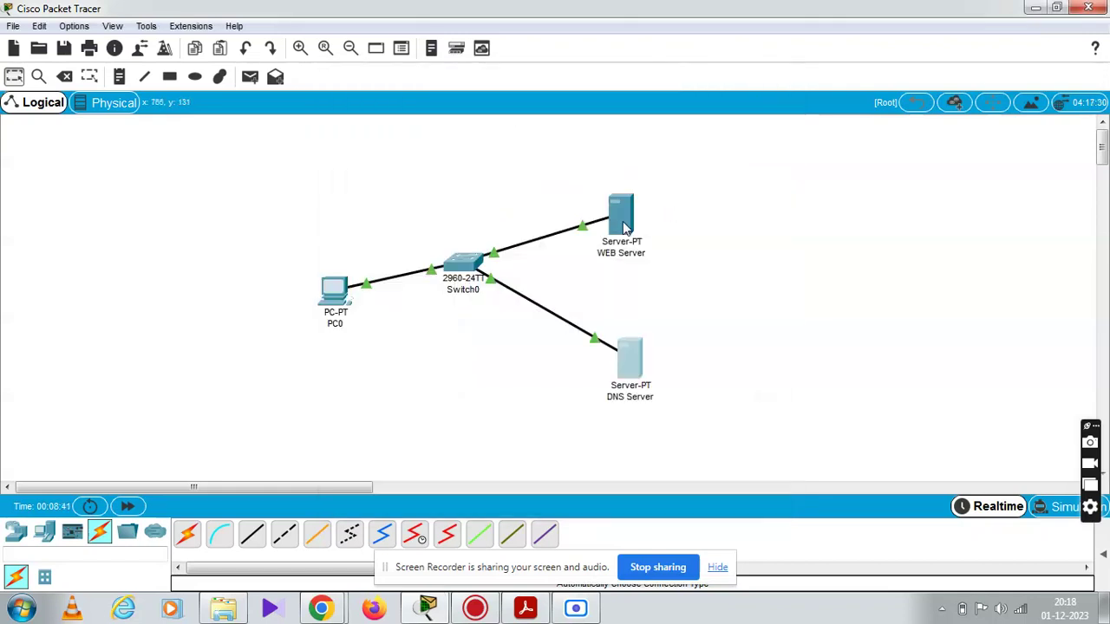
# - Open the Web Browser on PC0 and enter 192.168.1.2 as the URL
pyautogui.moveTo(622, 227)
pyautogui.moveTo(638, 373)
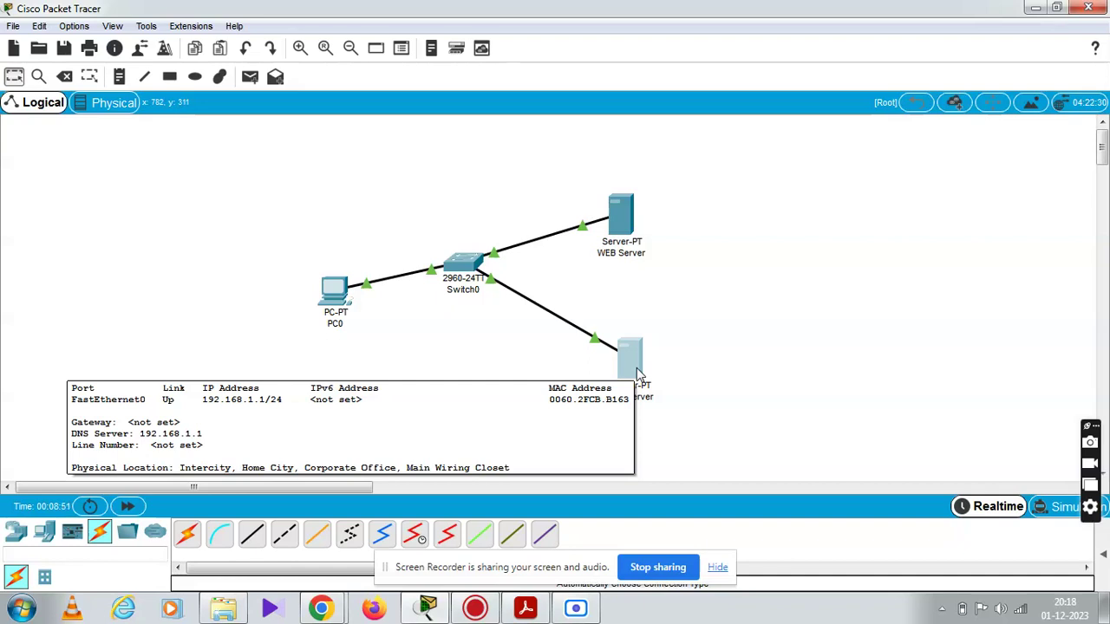
pyautogui.click(338, 293)
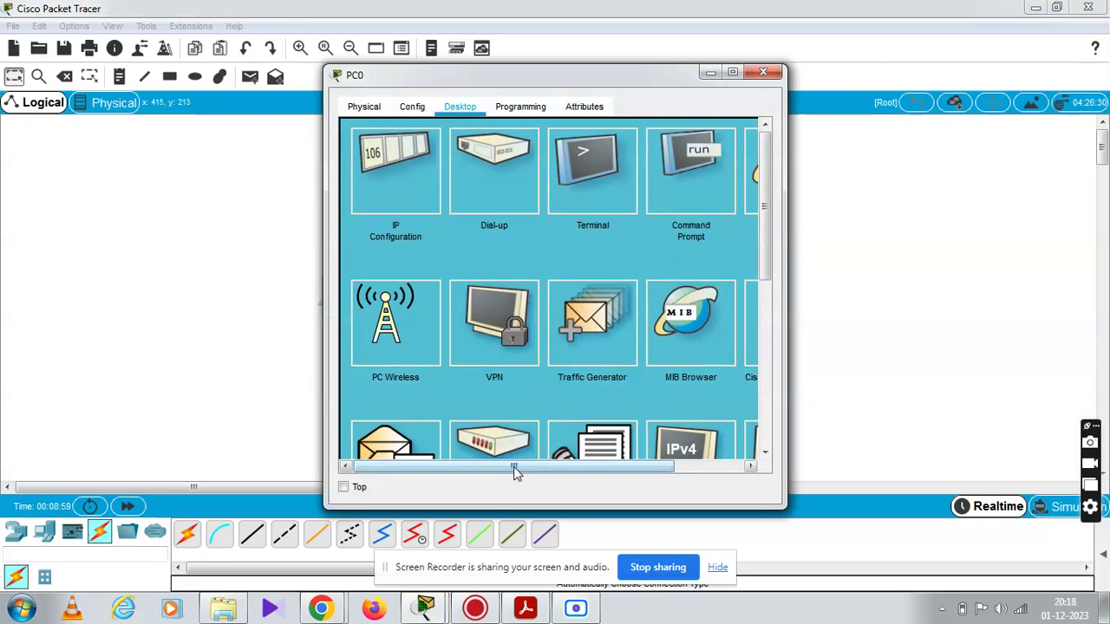
pyautogui.moveTo(514, 467); pyautogui.dragTo(658, 466)
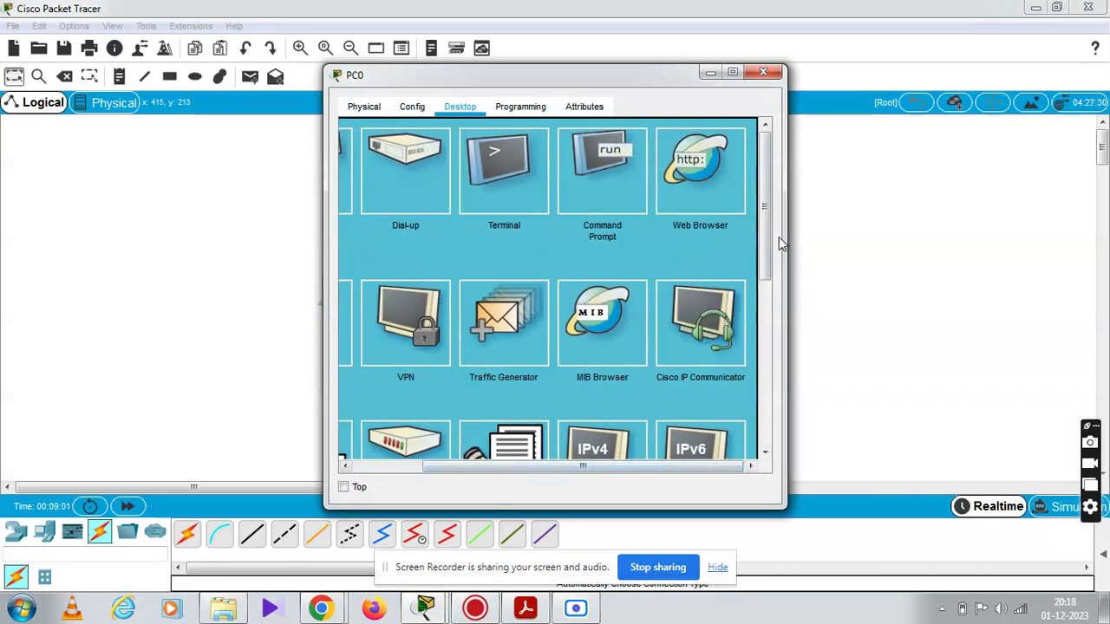
pyautogui.click(702, 173)
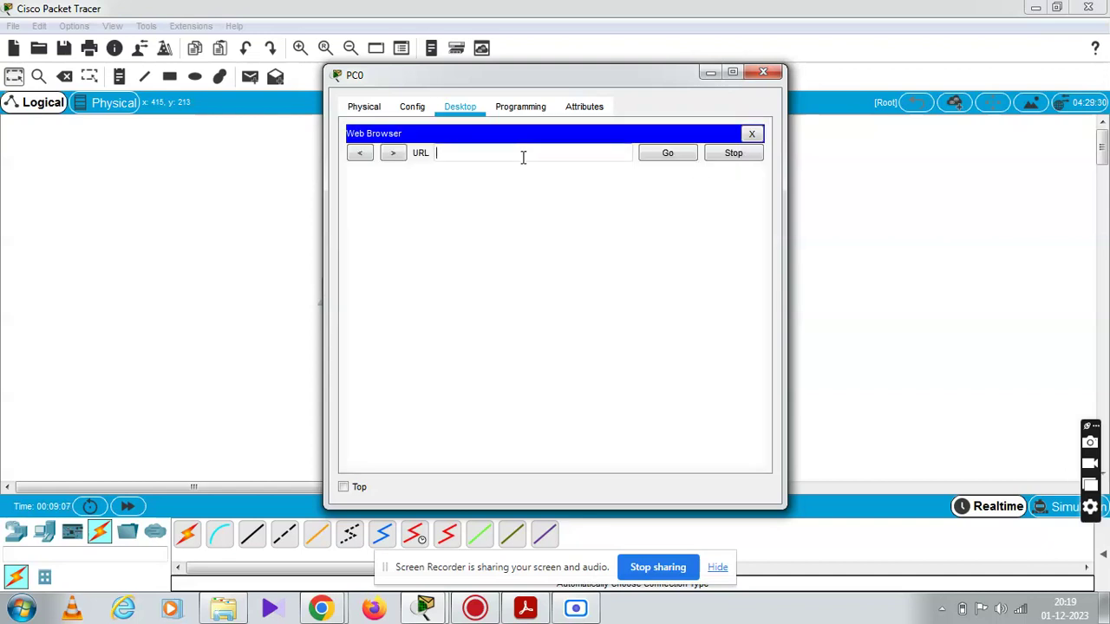
pyautogui.write('192.168.1.2')
# - Switch to the lab manual PDF in Acrobat and review the procedure from the topology through the web browser test
pyautogui.click(536, 547)
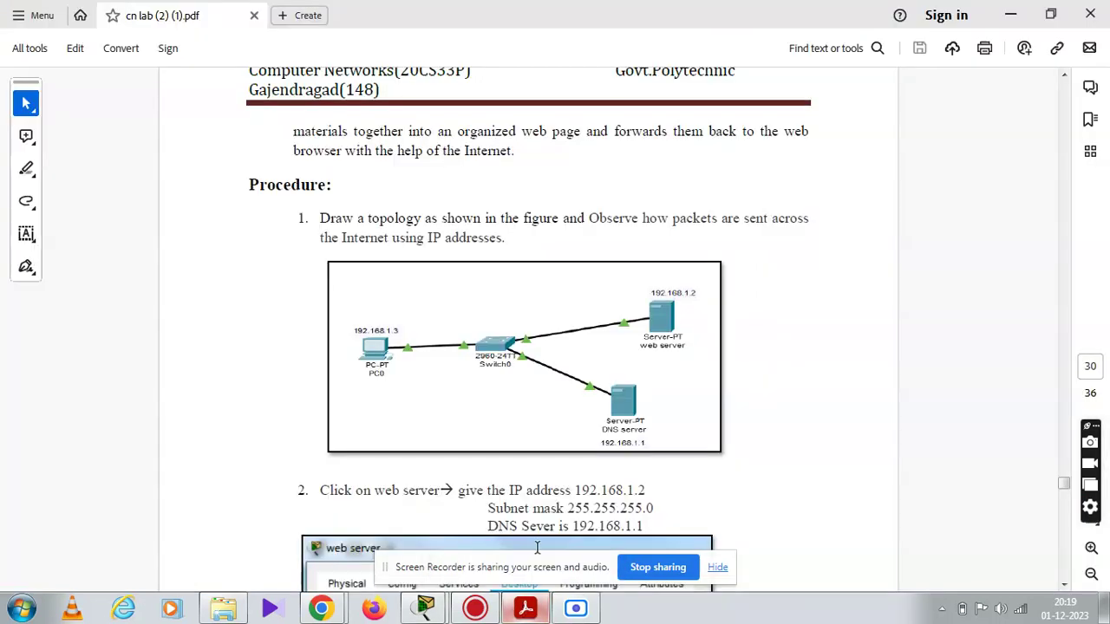
pyautogui.scroll(-9, 770, 461)
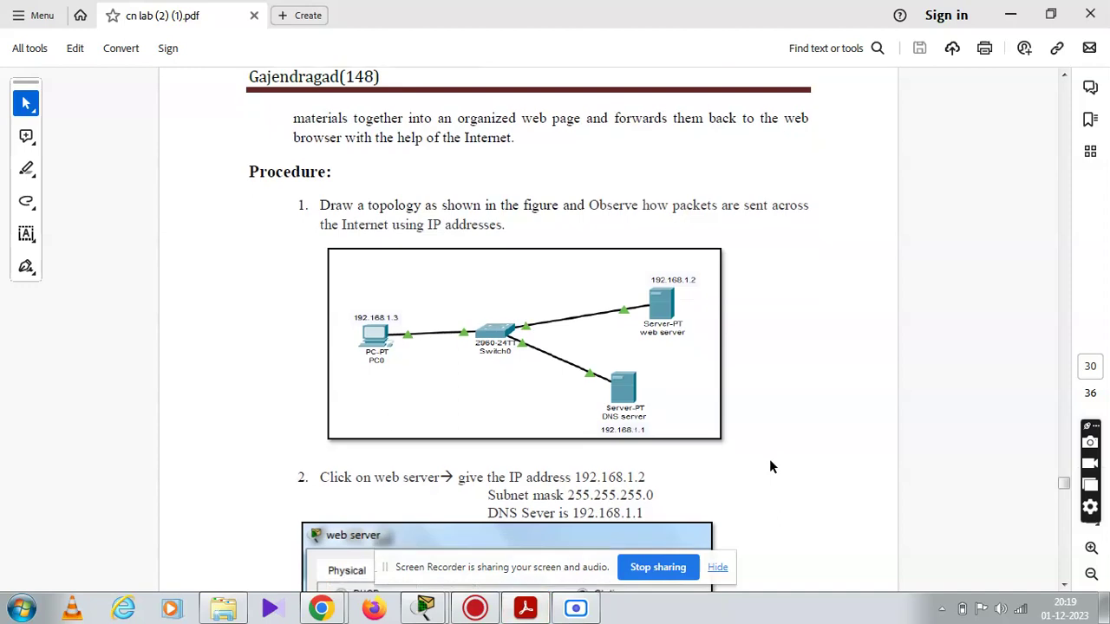
pyautogui.scroll(-12, 769, 461)
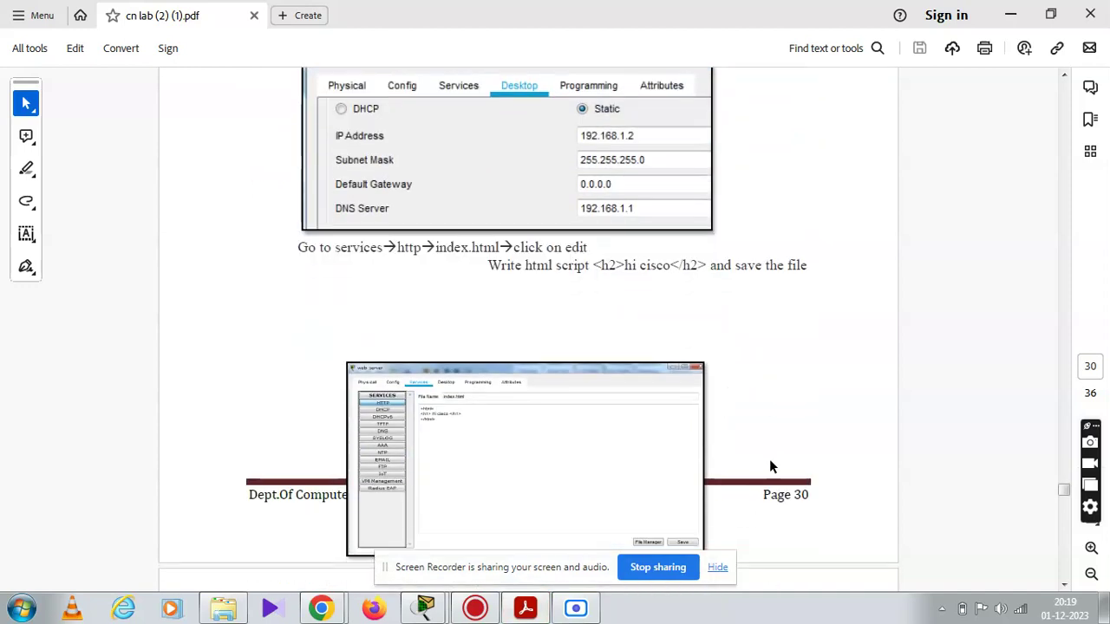
pyautogui.scroll(-5, 769, 464)
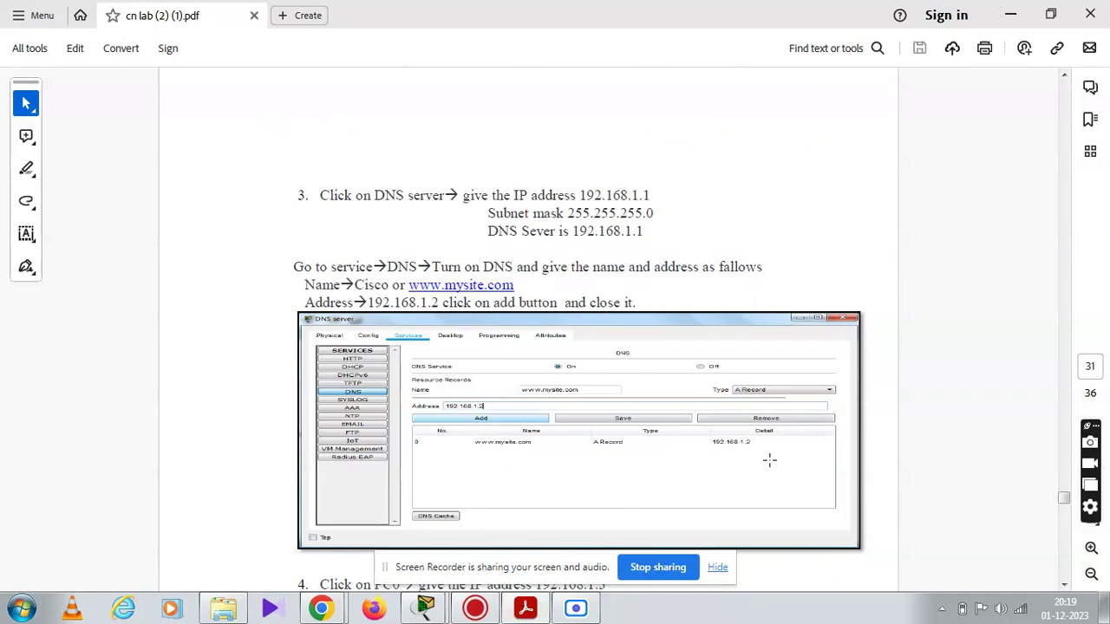
pyautogui.scroll(-10, 769, 461)
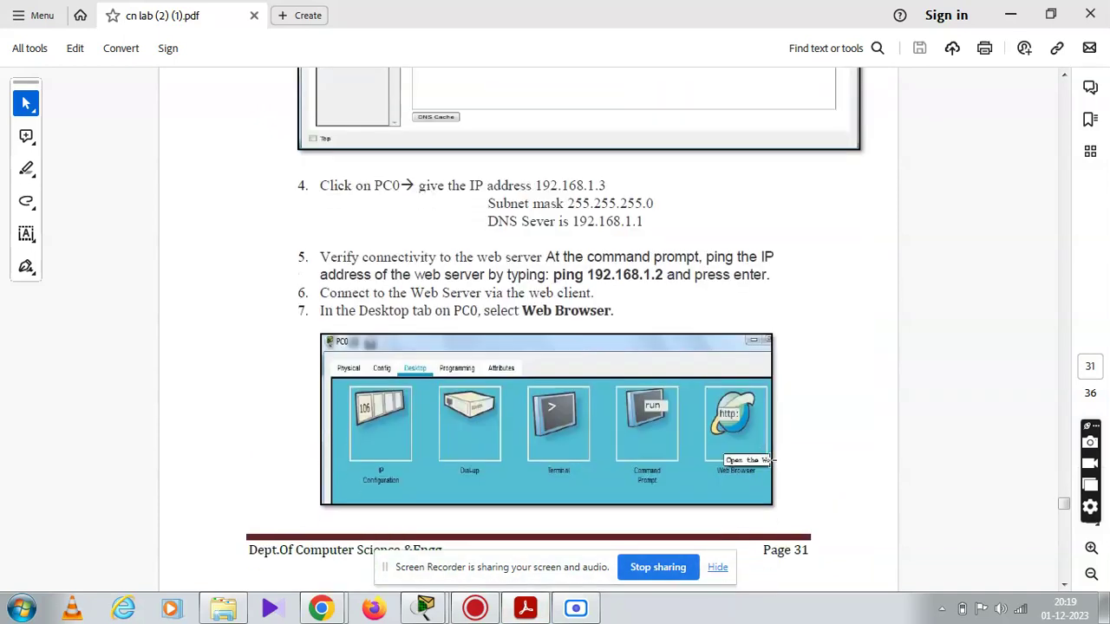
pyautogui.scroll(-18, 769, 461)
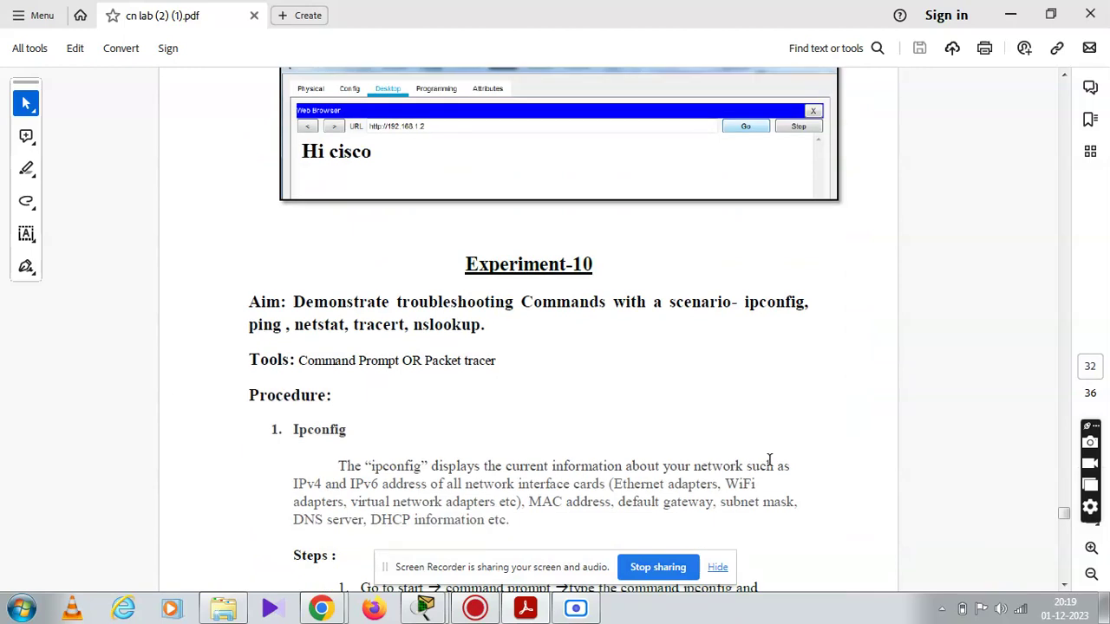
# - Switch back to Cisco Packet Tracer and load the entered address in PC0's Web Browser
pyautogui.click(544, 611)
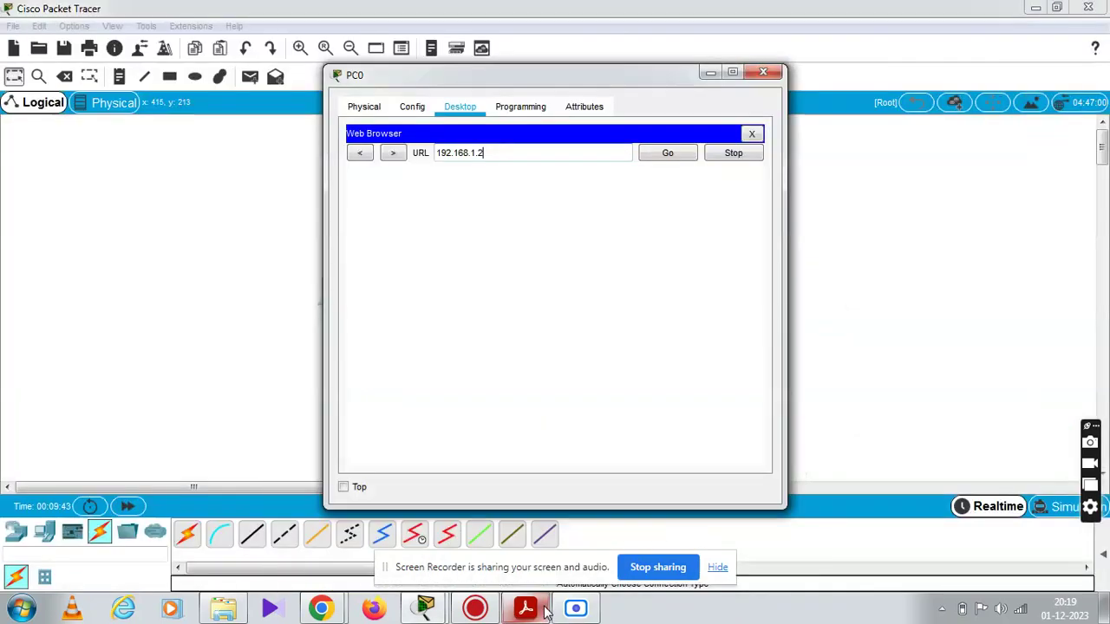
pyautogui.click(661, 153)
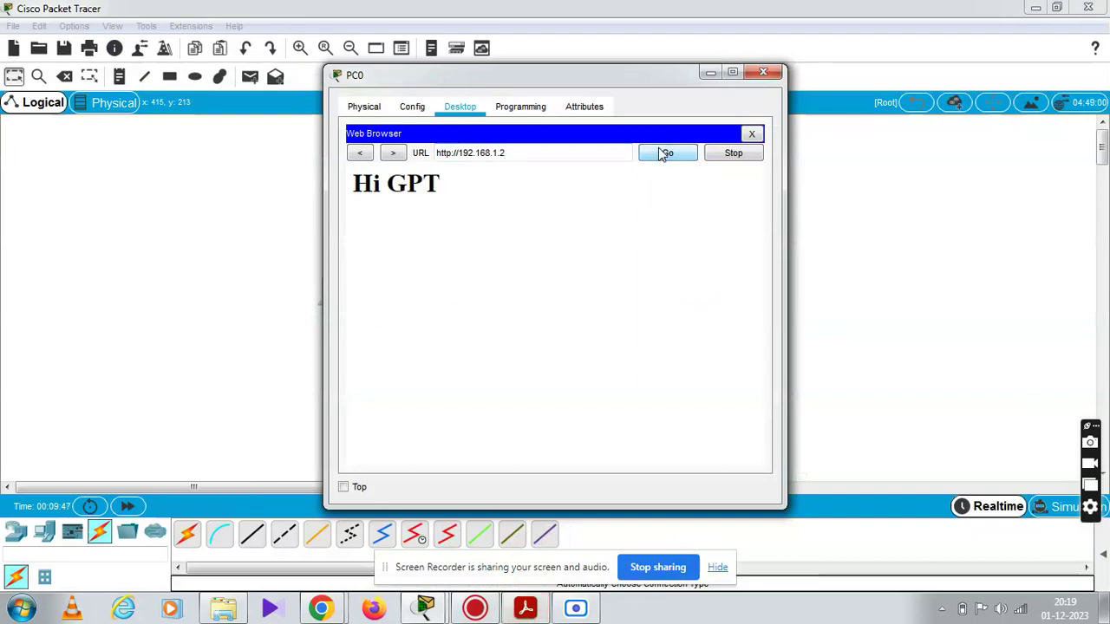